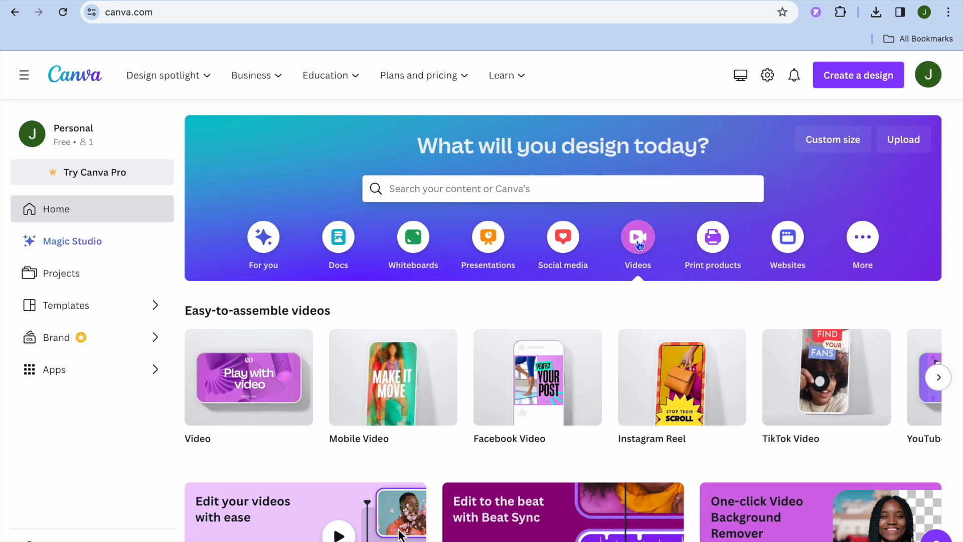
Step: Create a blank Video design at 1920 × 1080 px
mouse_move(661, 336)
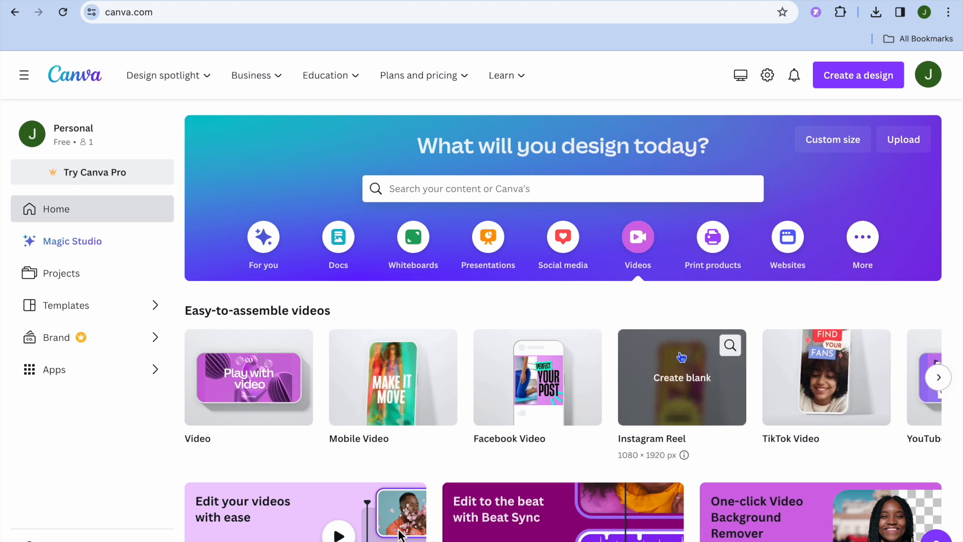
mouse_move(813, 375)
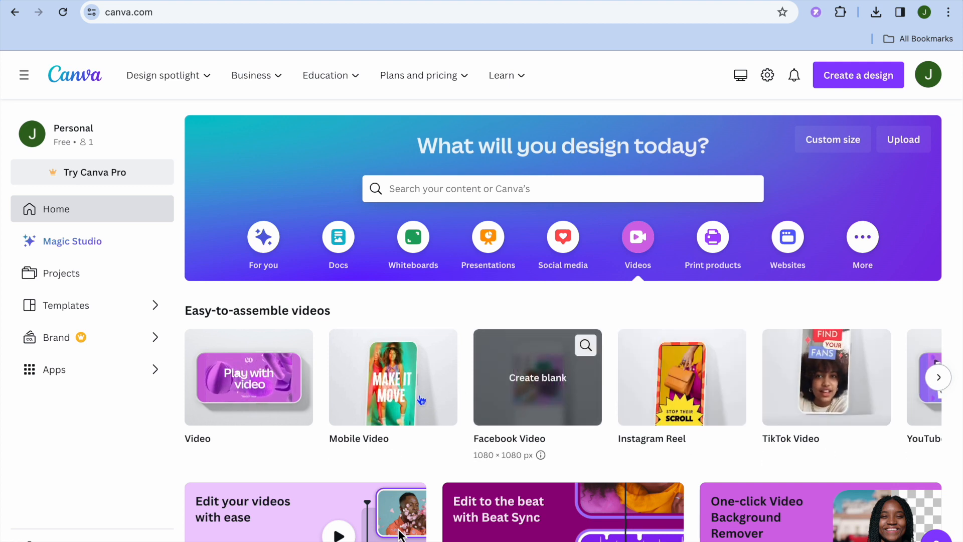
mouse_move(387, 400)
mouse_move(218, 392)
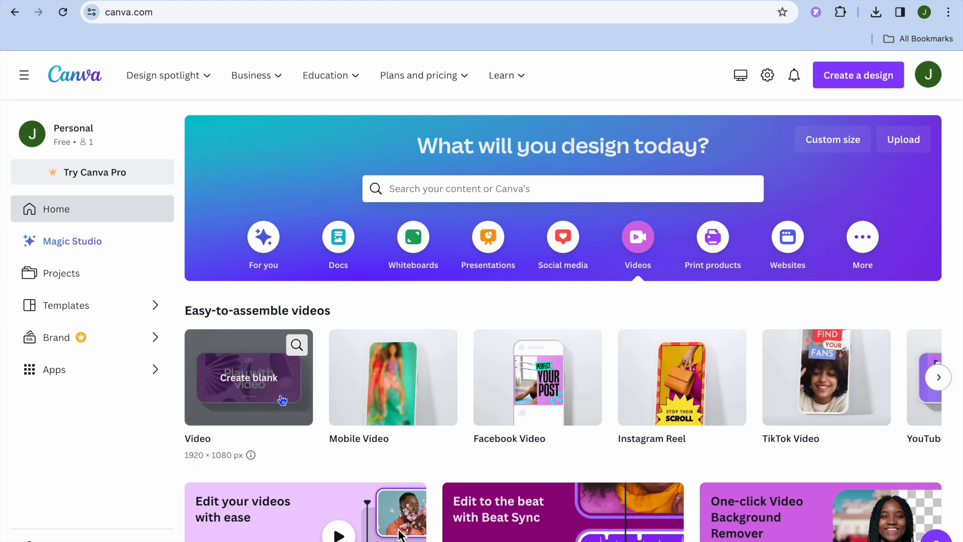
left_click(254, 389)
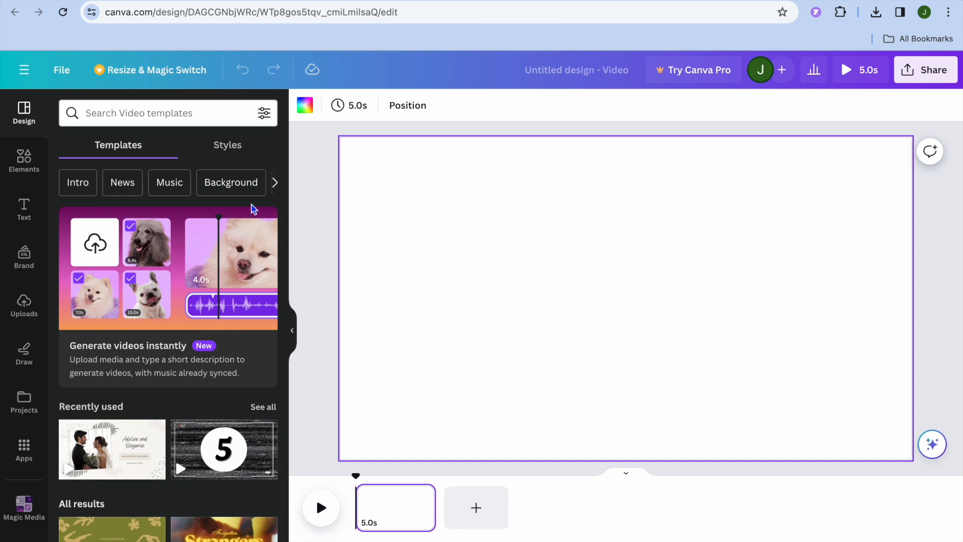
Step: Search the elements for "grid" and add the two-row grid with a taller upper cell to the page
left_click(31, 172)
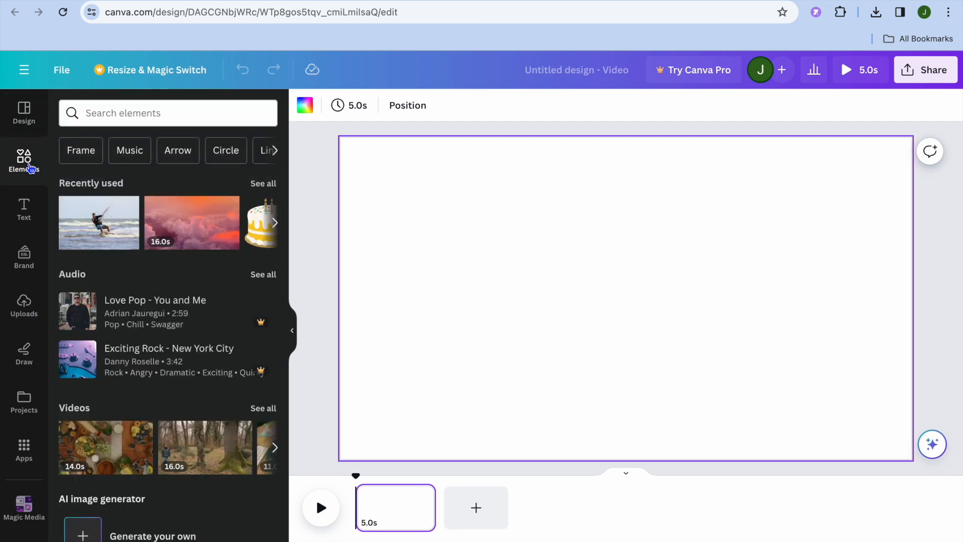
left_click(138, 114)
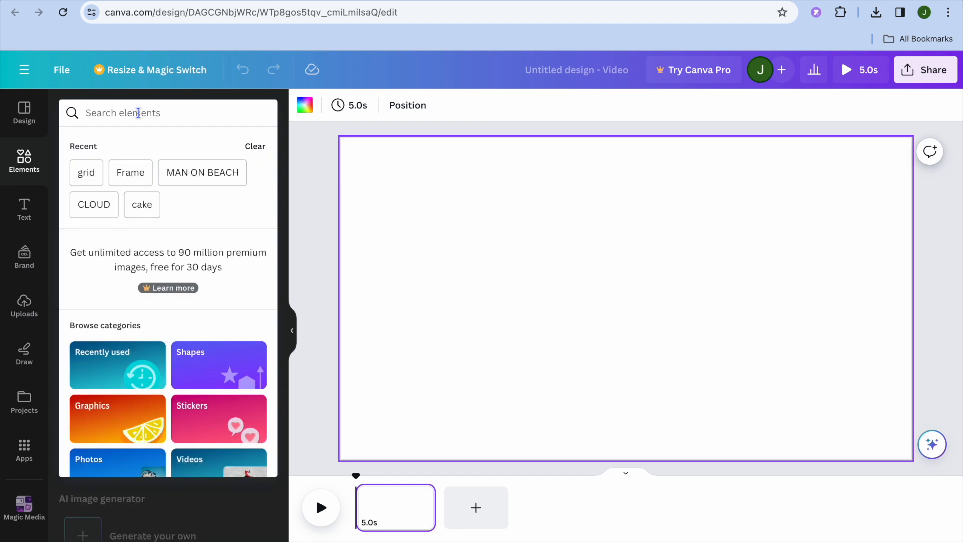
left_click(86, 177)
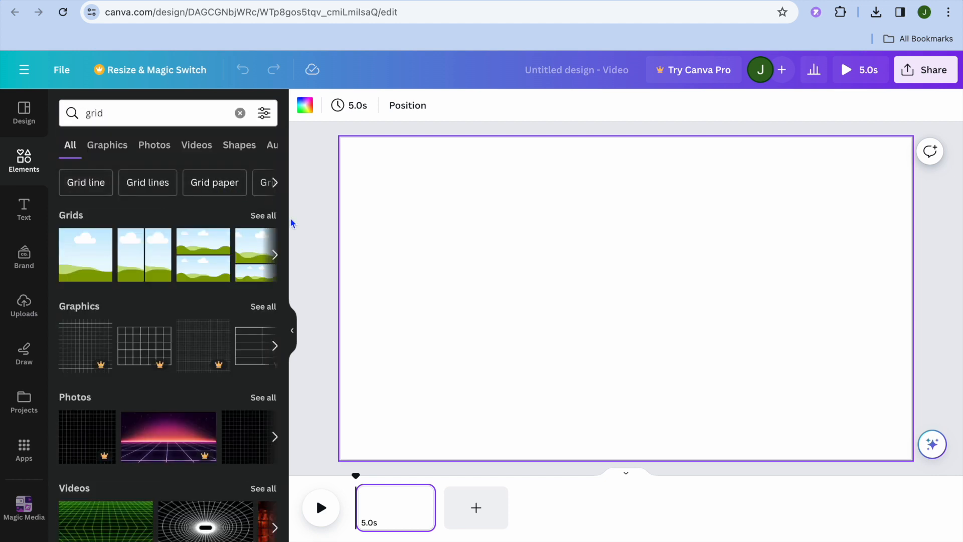
left_click(264, 217)
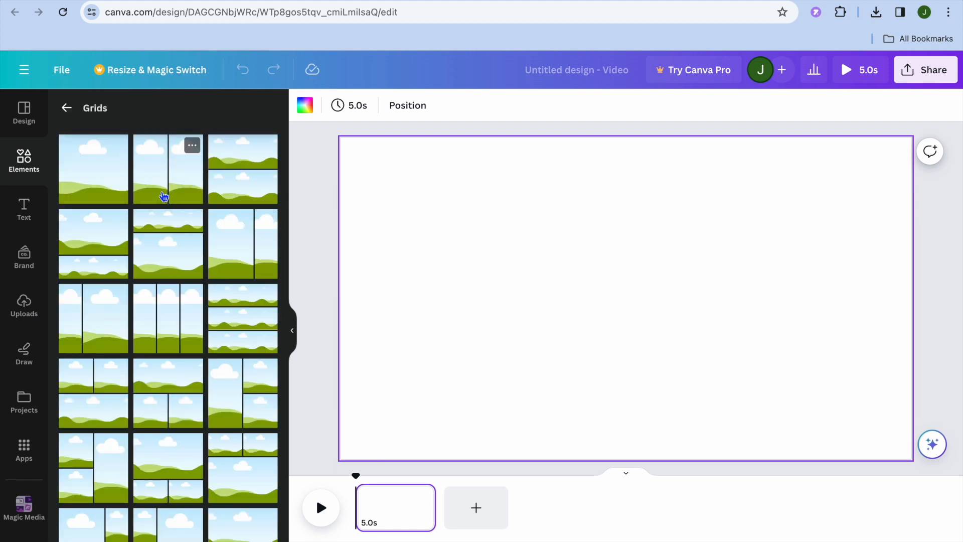
scroll(181, 221, "down", 5)
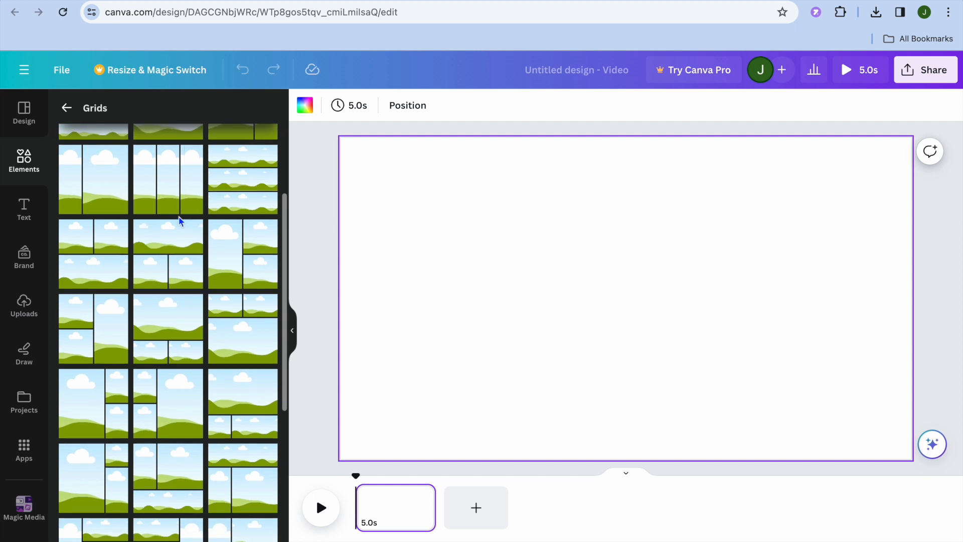
scroll(181, 221, "up", 5)
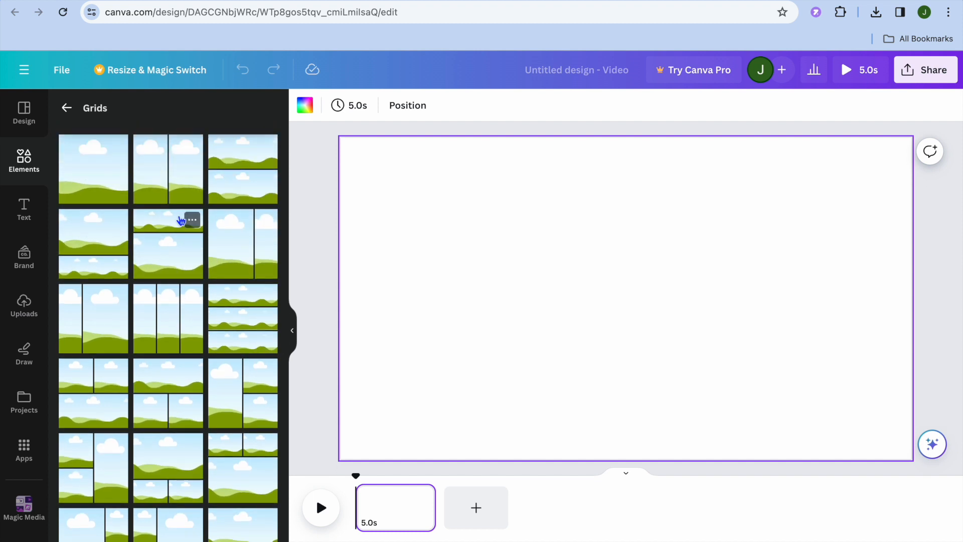
left_click(102, 251)
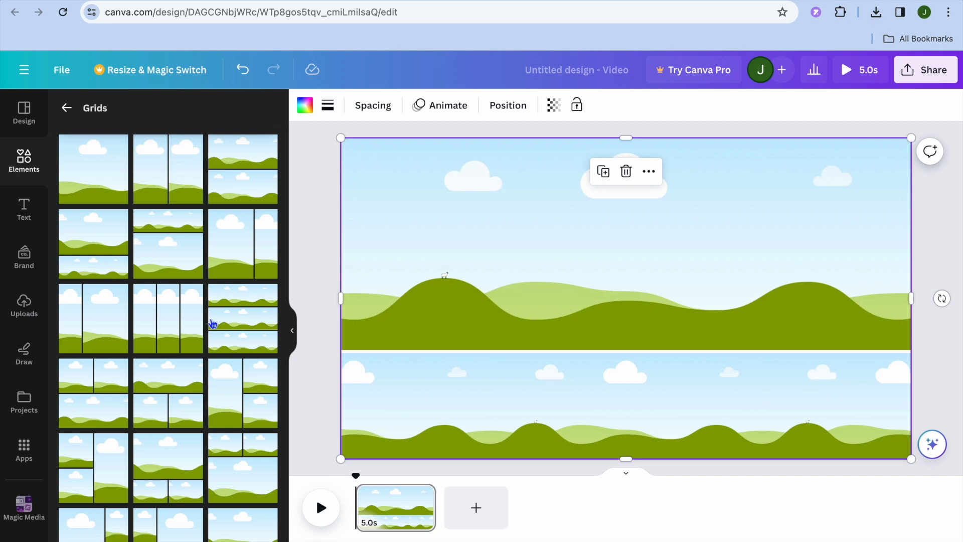
Step: Fill the grid's upper cell with the uploaded photo of the white dog running in the forest
left_click(25, 304)
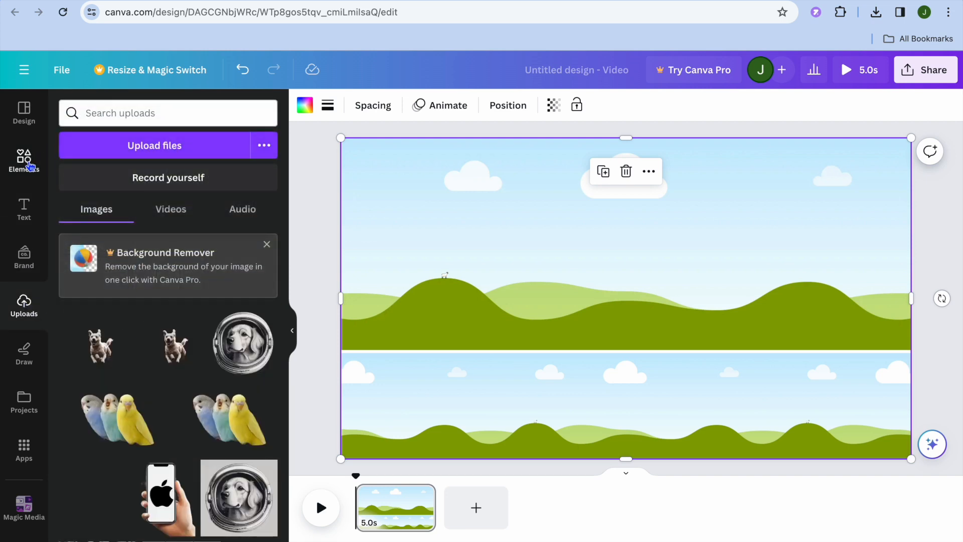
scroll(132, 306, "down", 5)
scroll(133, 308, "down", 2)
scroll(132, 309, "up", 3)
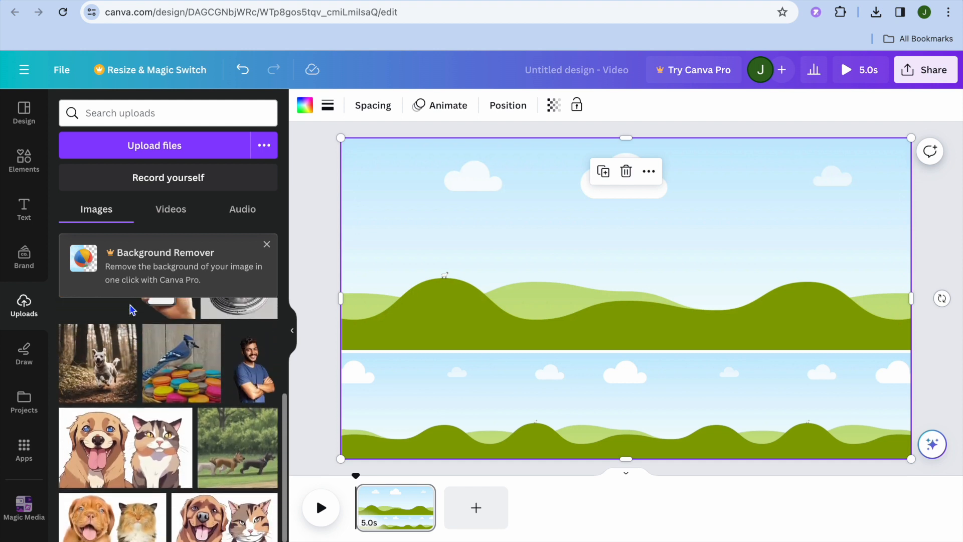
scroll(132, 310, "up", 1)
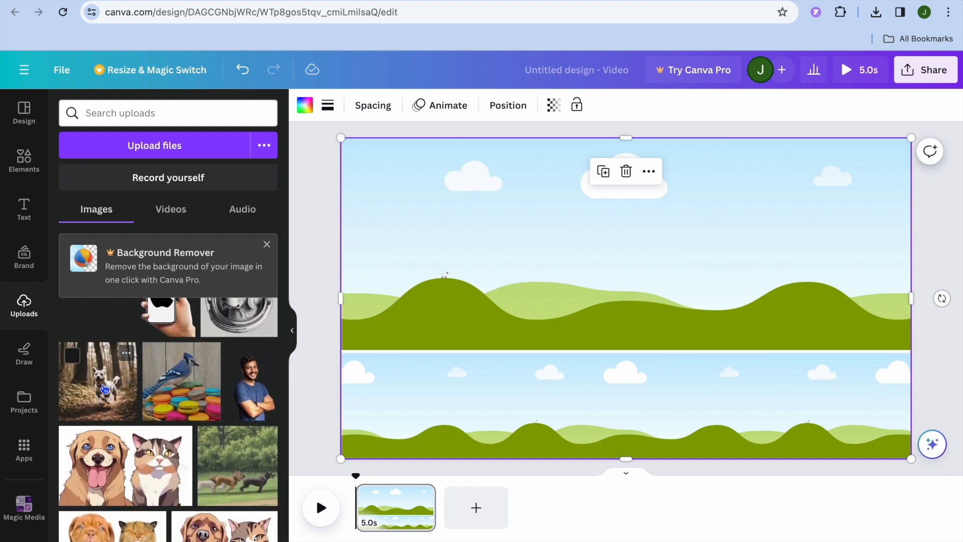
left_click_drag(106, 399, 467, 247)
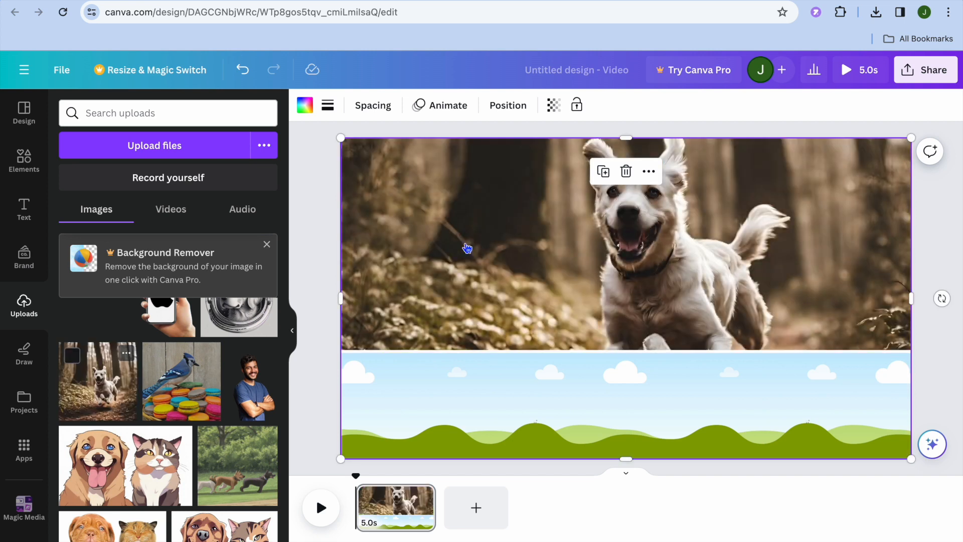
Step: Fill the grid's lower cell with the uploaded picture of dogs walking on grass
scroll(219, 412, "down", 5)
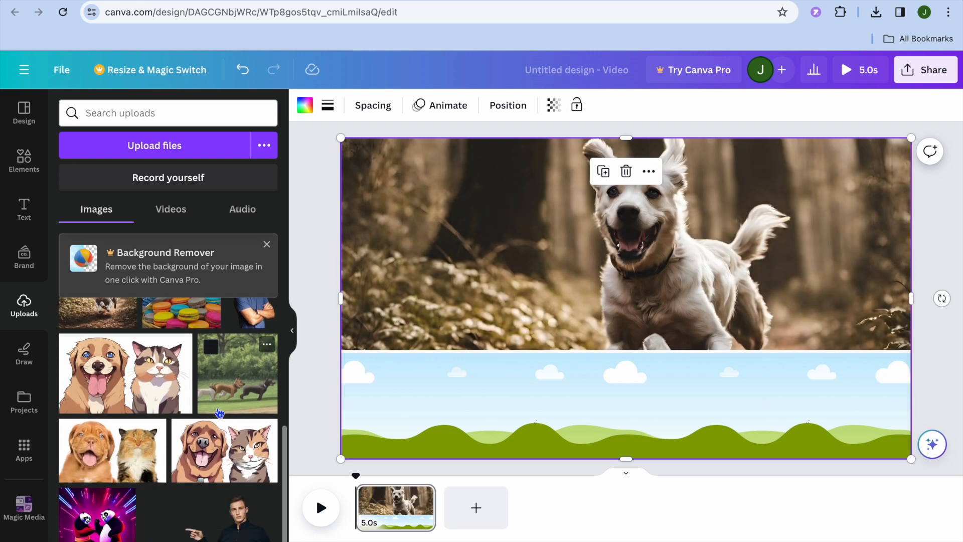
scroll(219, 412, "down", 6)
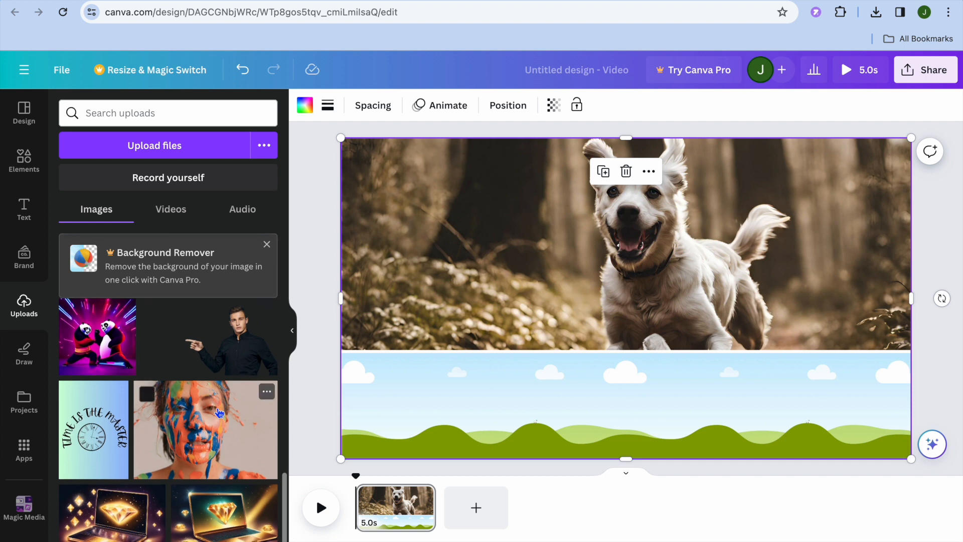
scroll(219, 413, "up", 3)
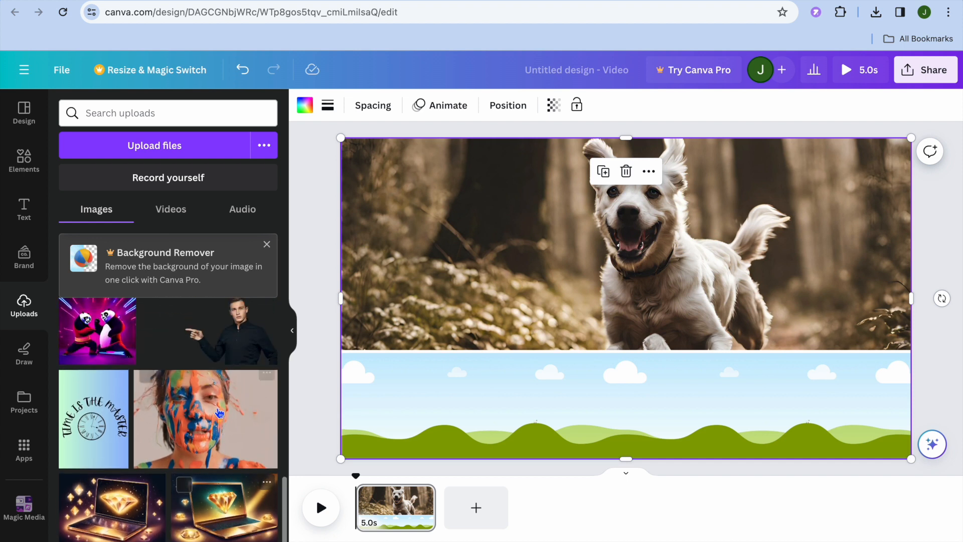
scroll(219, 413, "down", 4)
scroll(219, 413, "up", 1)
scroll(219, 412, "up", 6)
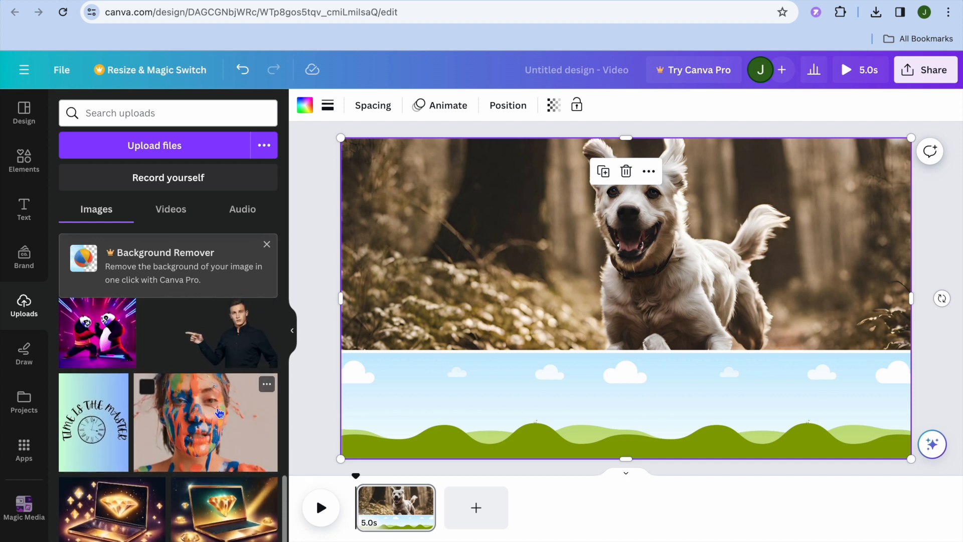
scroll(219, 412, "up", 1)
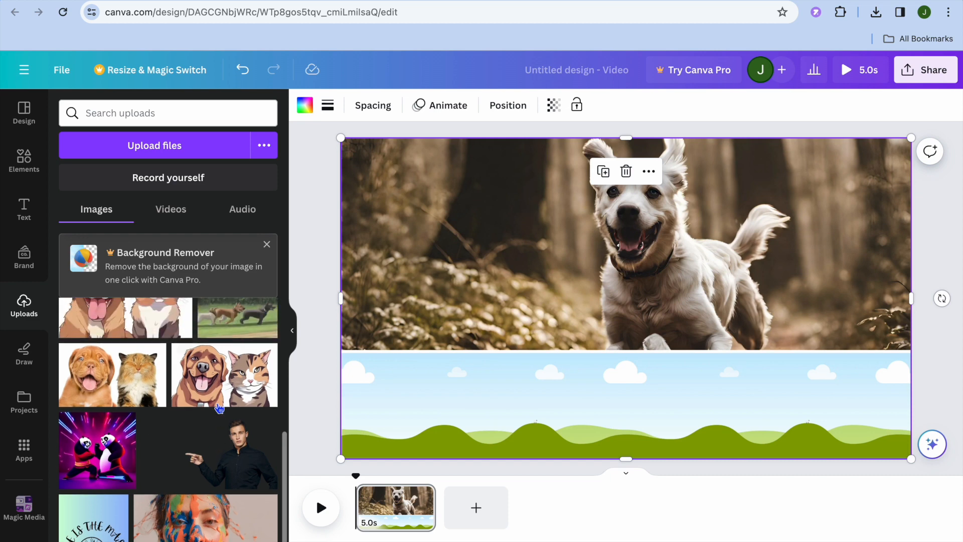
left_click_drag(225, 327, 540, 401)
Step: Reposition the picture inside the lower cell's crop so the dogs' heads and bodies show, and apply the crop
left_click(591, 404)
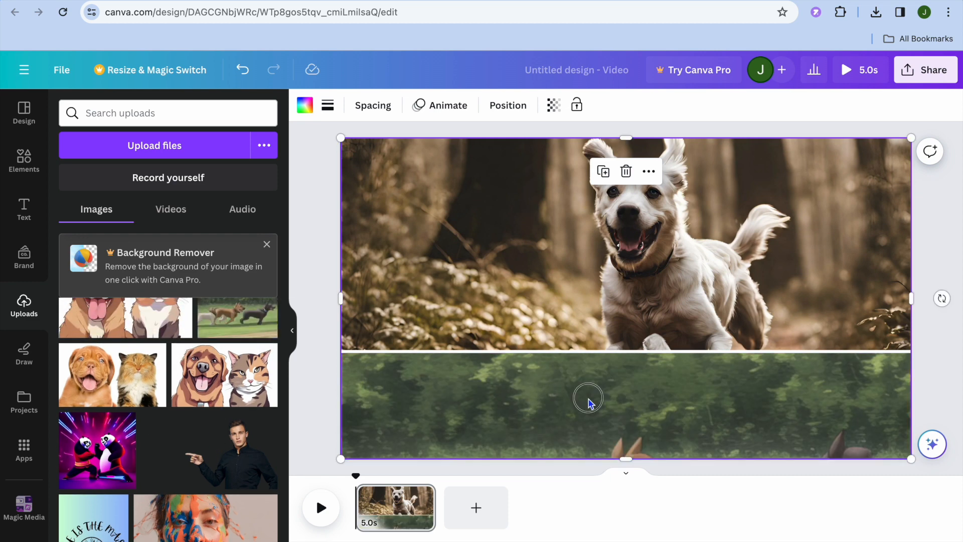
double_click(590, 402)
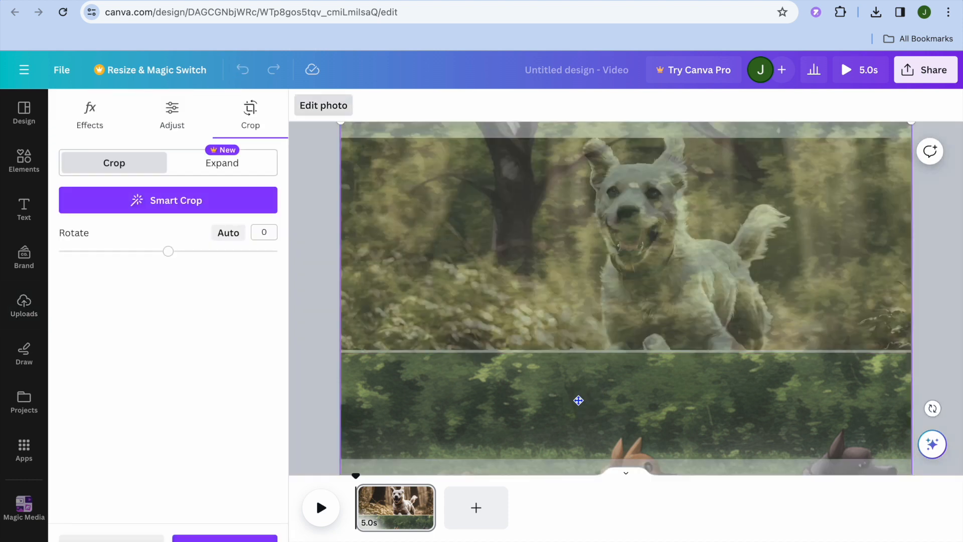
left_click_drag(579, 400, 575, 299)
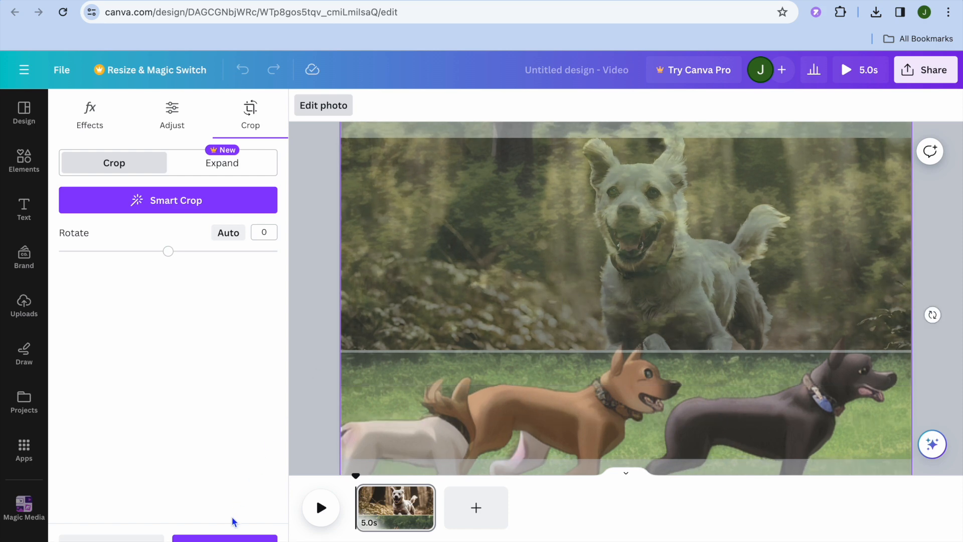
left_click(225, 539)
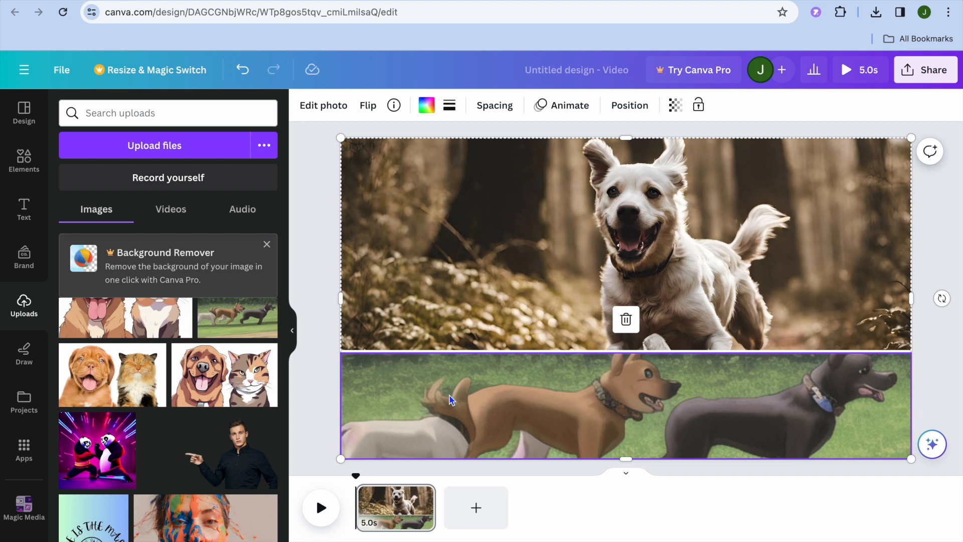
Step: Add a second page and place a three-cell grid with two cells above one wide cell on it
left_click(476, 507)
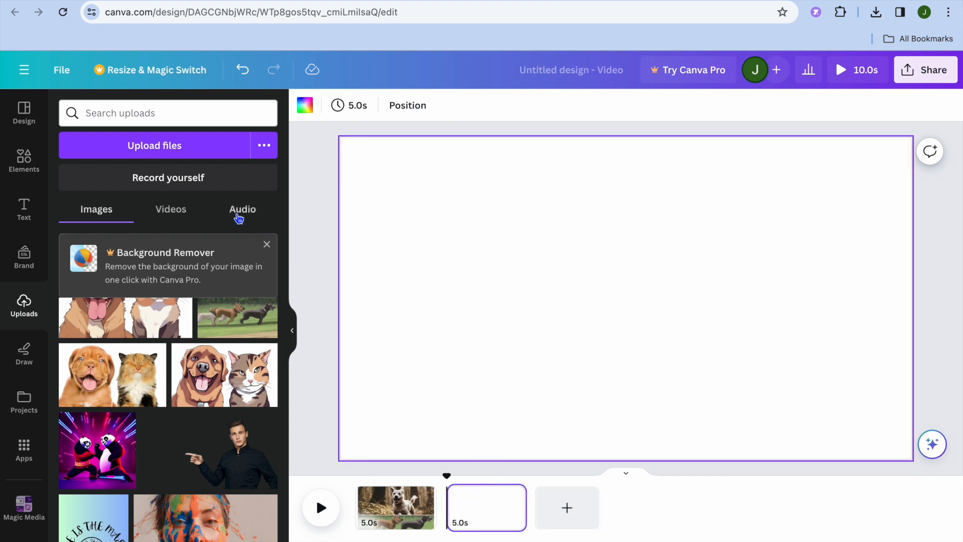
left_click(24, 167)
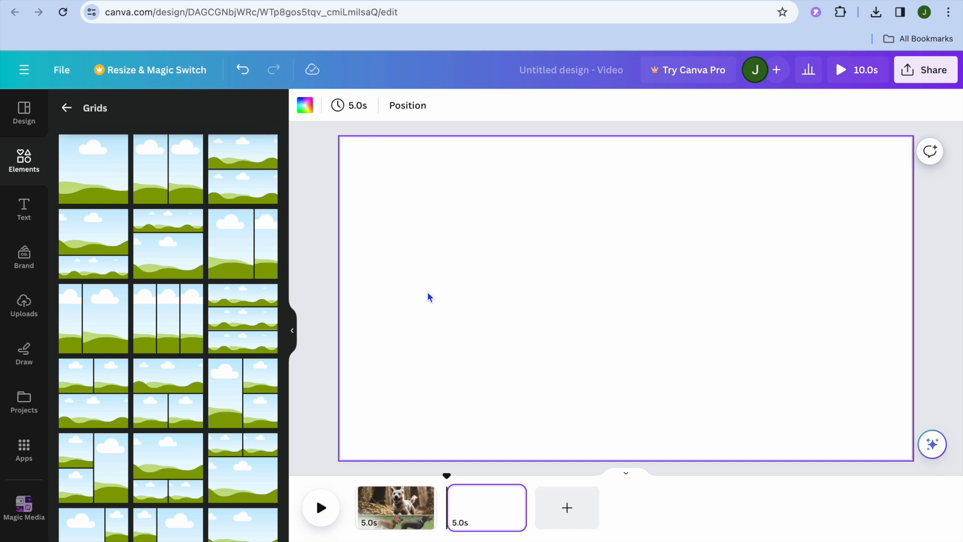
left_click(234, 187)
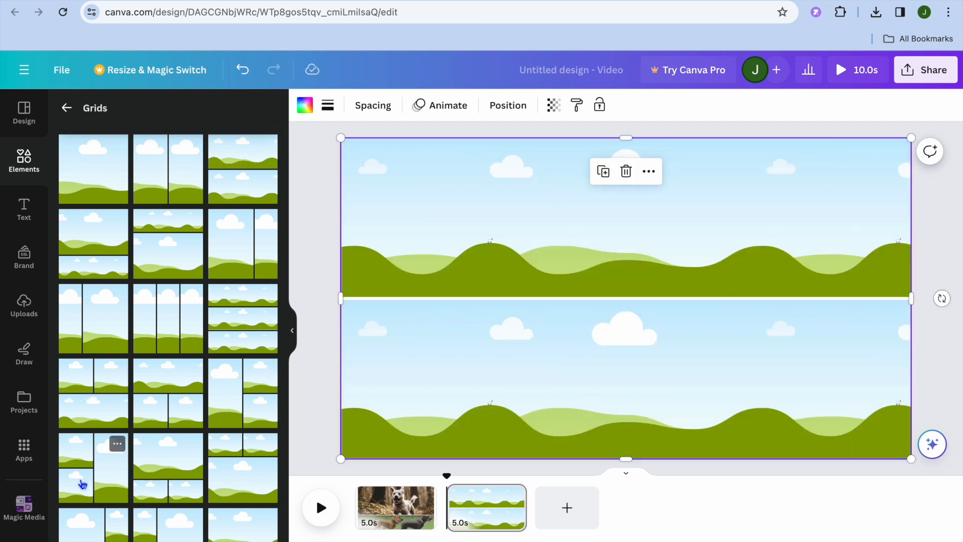
left_click(626, 173)
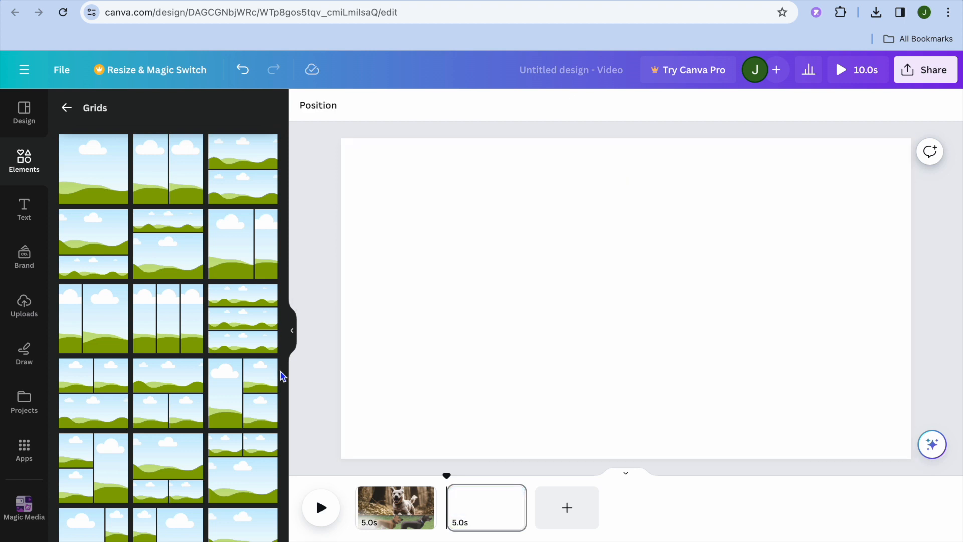
scroll(180, 393, "down", 1)
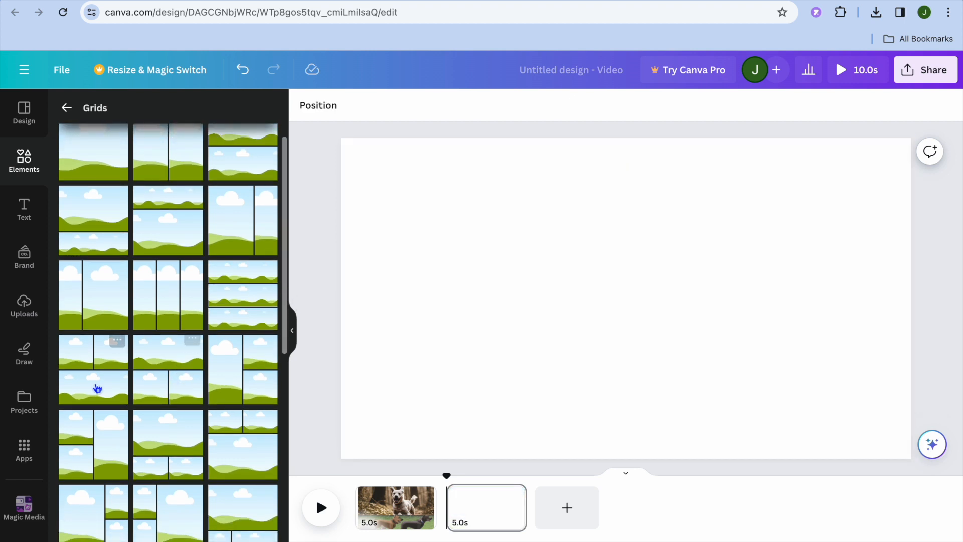
left_click(98, 387)
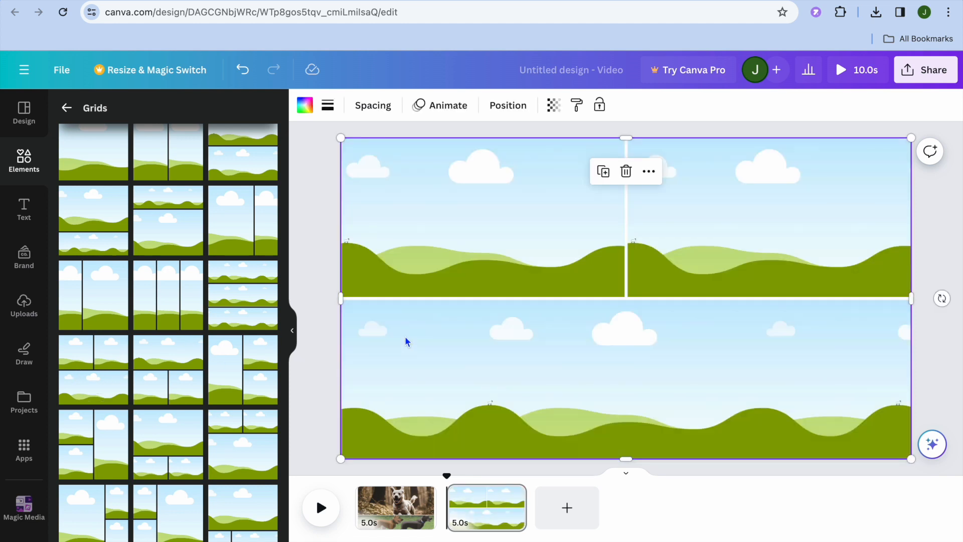
Step: Fill the second page's upper-right cell with the uploaded cartoon dog and cat, and its wide lower cell with the walking dogs picture
left_click(23, 304)
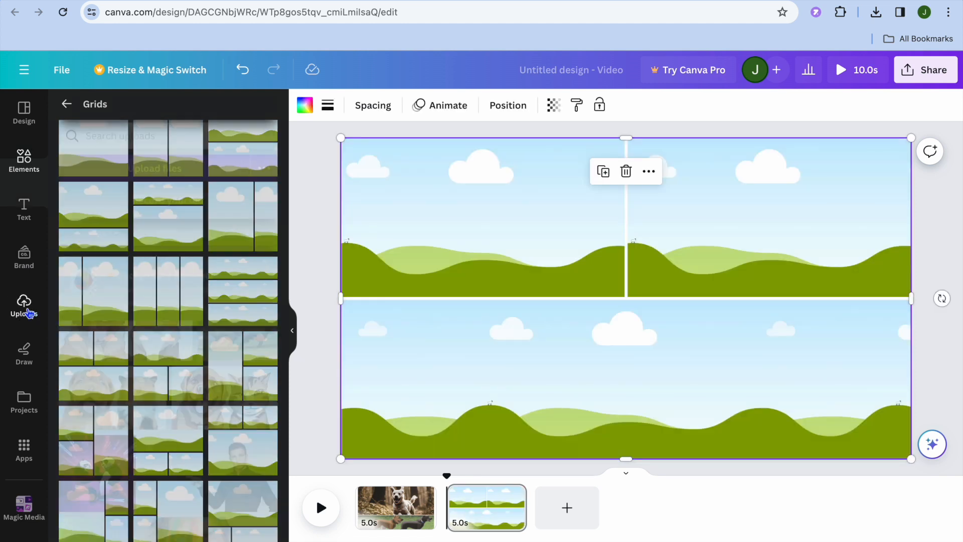
scroll(185, 346, "up", 2)
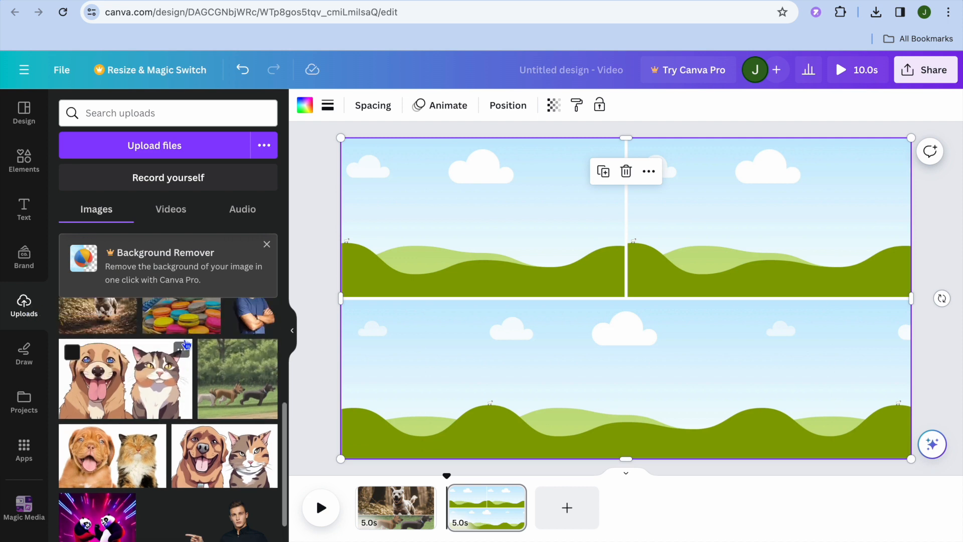
left_click_drag(151, 384, 783, 203)
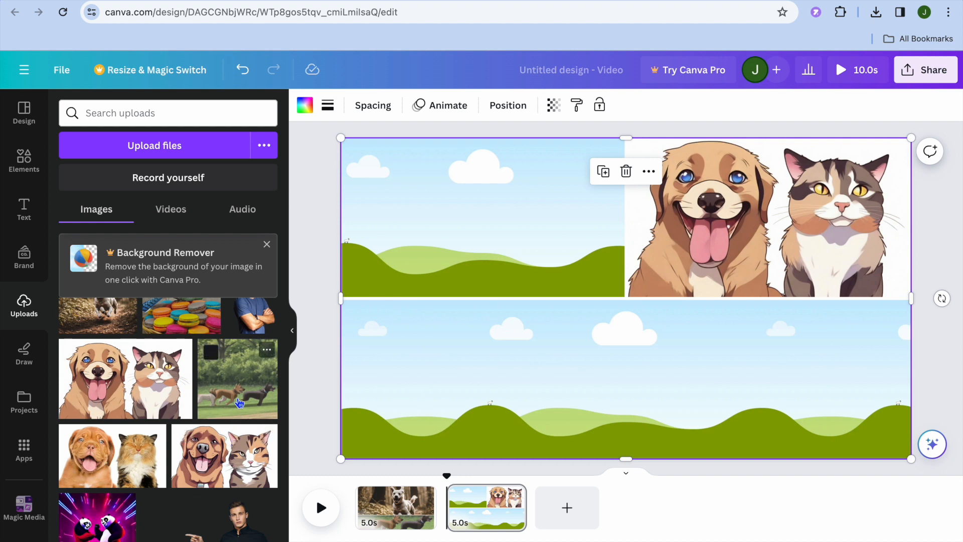
left_click_drag(241, 398, 518, 400)
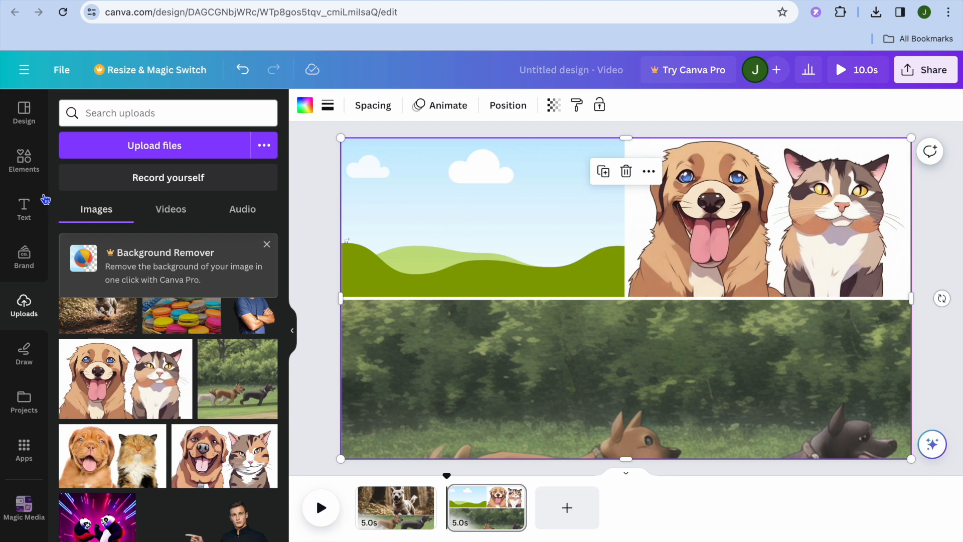
Step: Search the elements for "cloudy" videos and fill the grid's empty upper-left cell with the 8-second grey sky clip
left_click(25, 161)
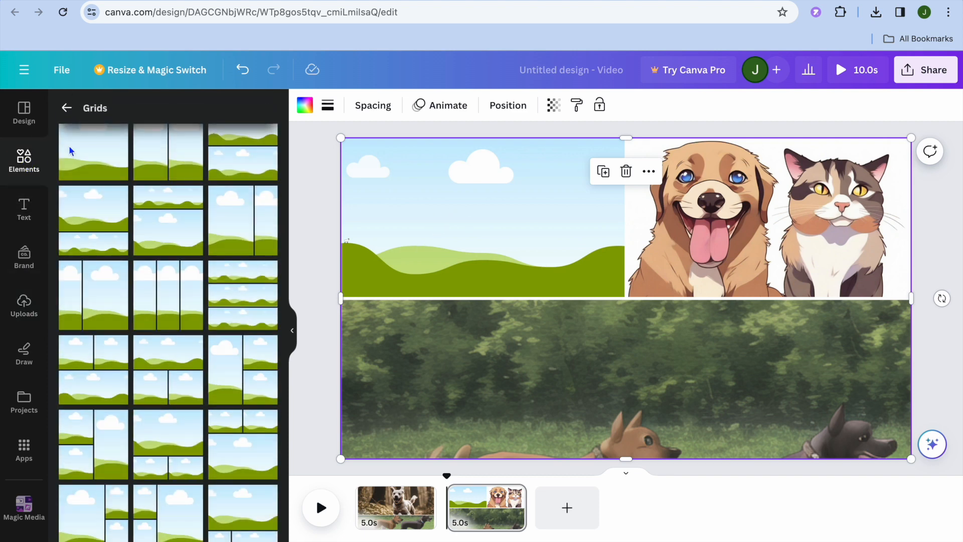
left_click(67, 109)
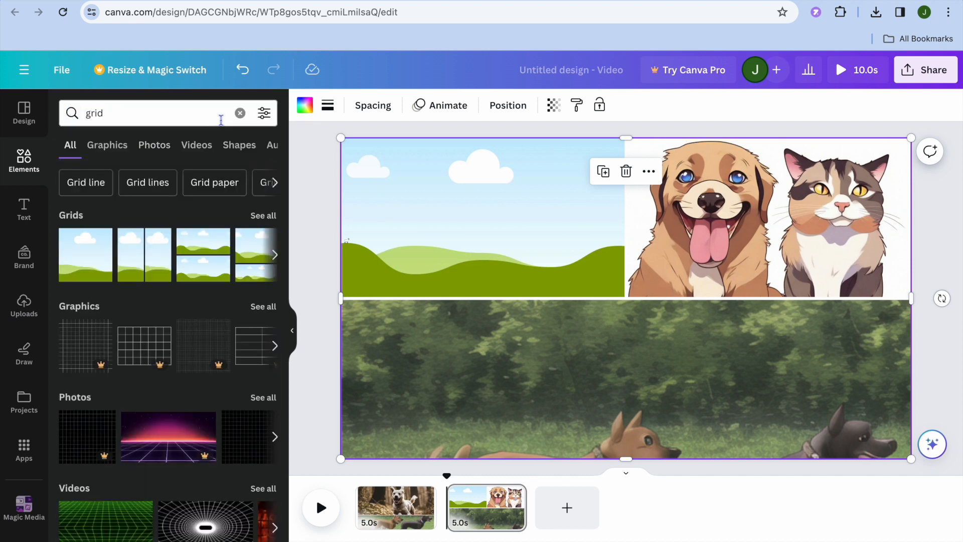
left_click(241, 112)
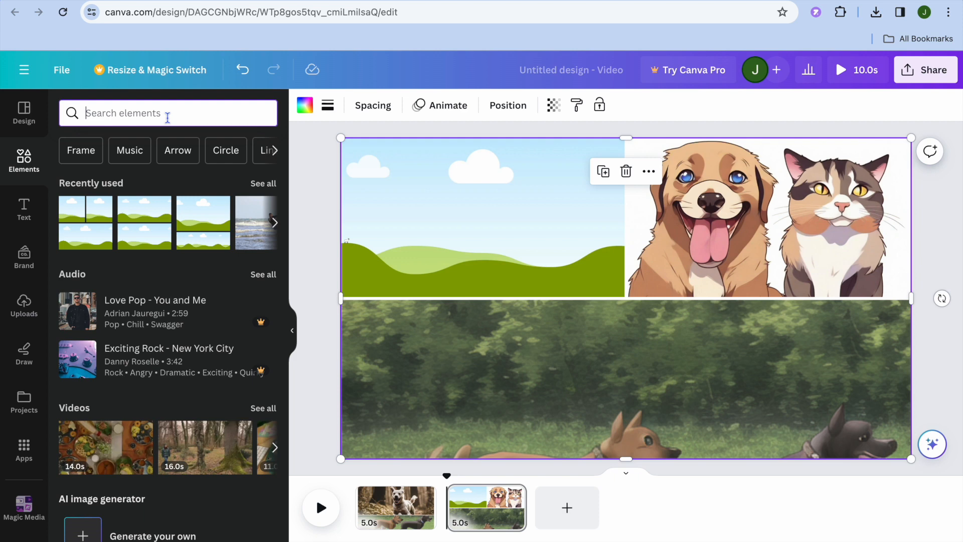
type("cloud")
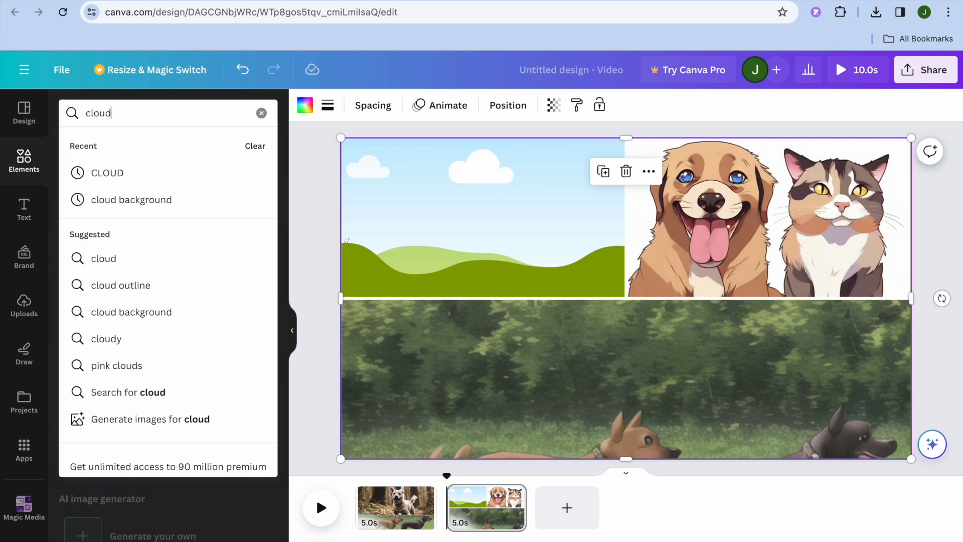
type("y")
key("Return")
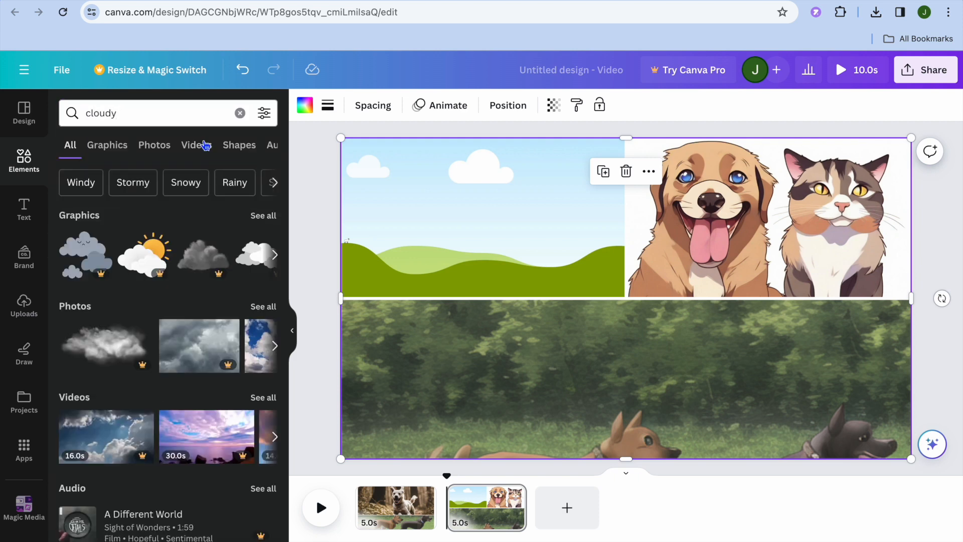
left_click(207, 147)
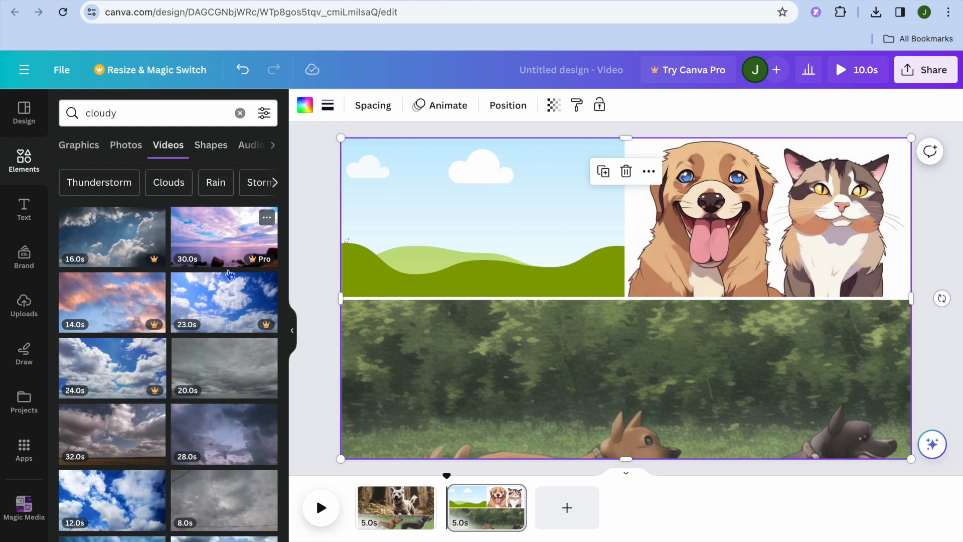
scroll(245, 332, "down", 2)
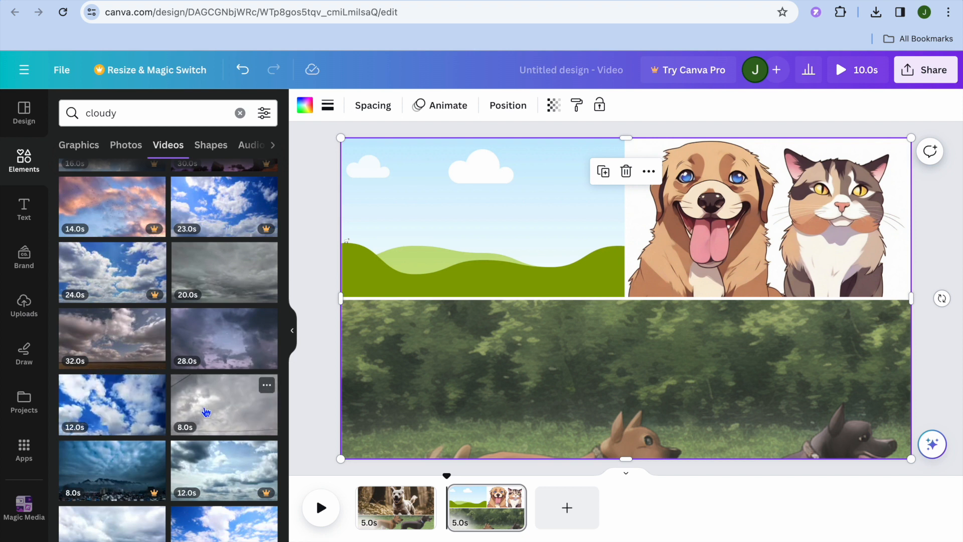
left_click_drag(205, 409, 391, 259)
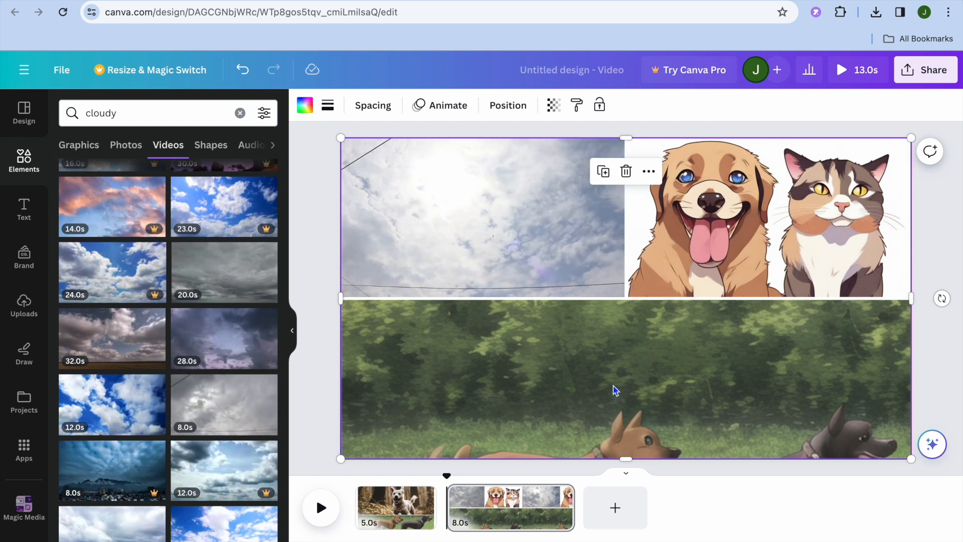
Step: Add a third page, place the 28-second dark purple cloud video on it, and set that video as the page background
left_click(615, 508)
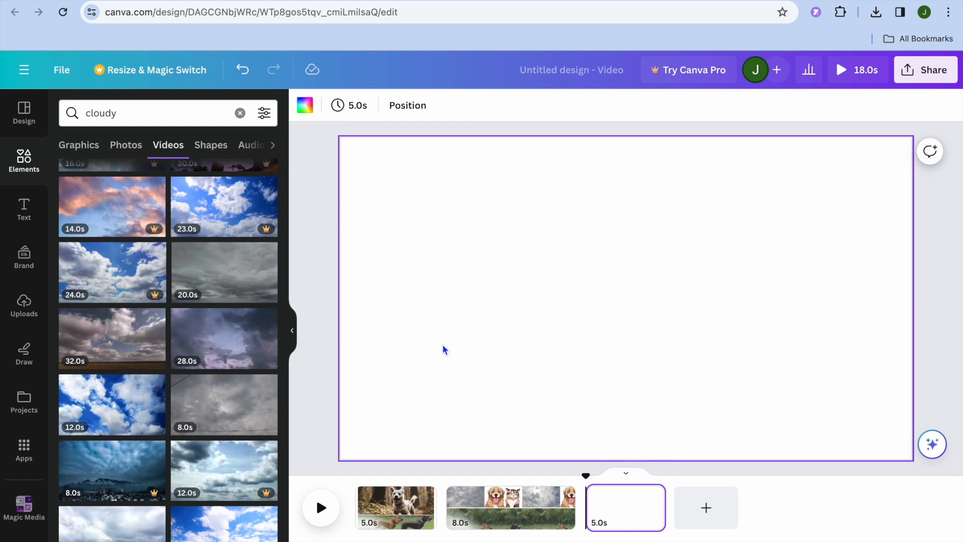
left_click_drag(223, 353, 440, 243)
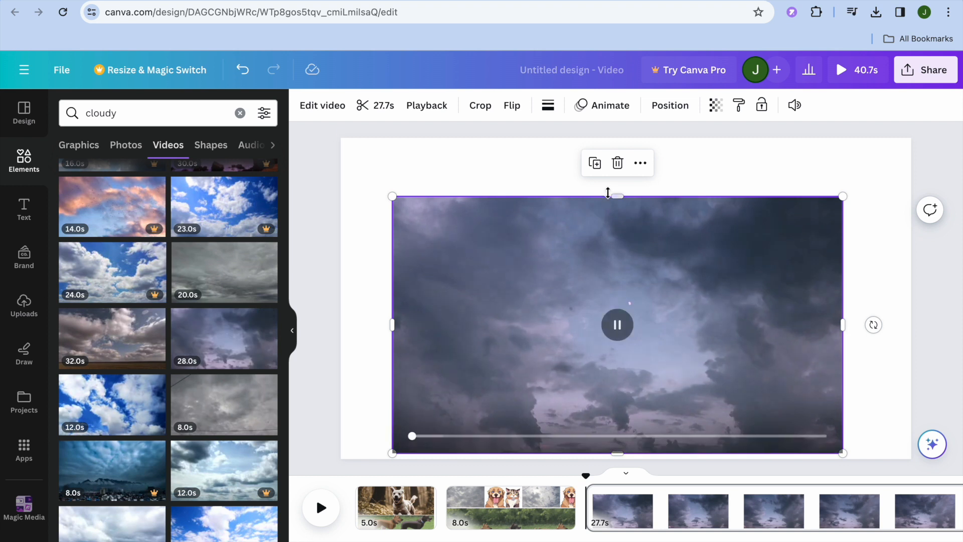
left_click(641, 168)
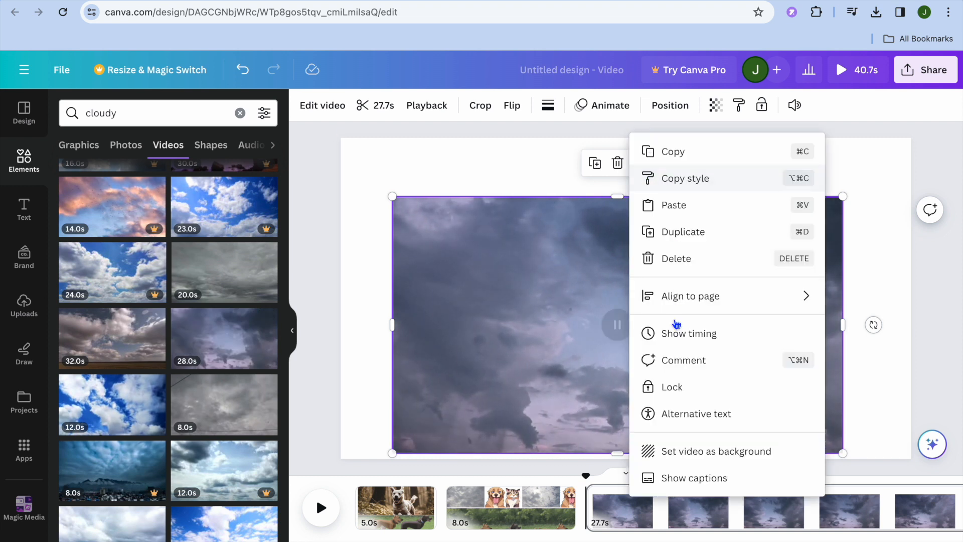
left_click(702, 451)
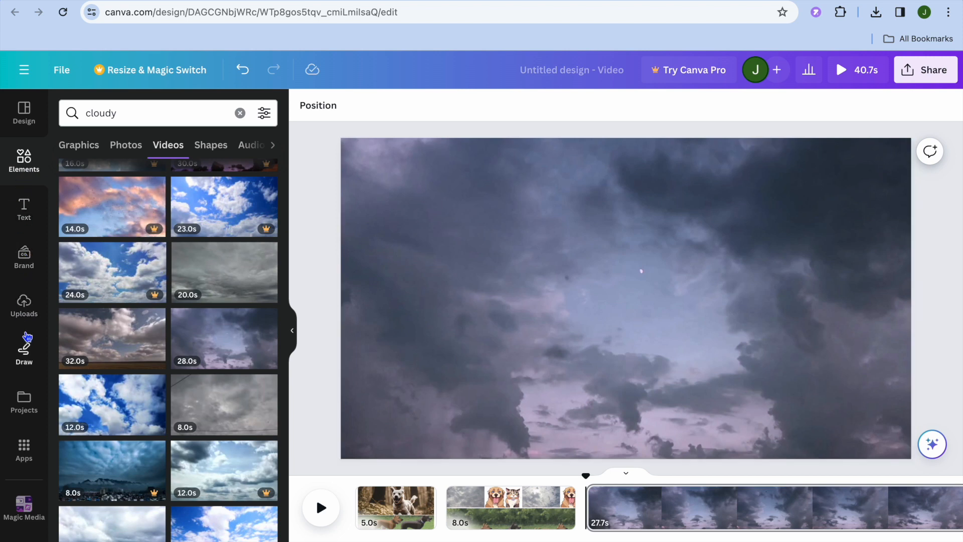
Step: Add the uploaded cutout of the man with crossed arms and move it to the lower middle of the cloud page
left_click(23, 304)
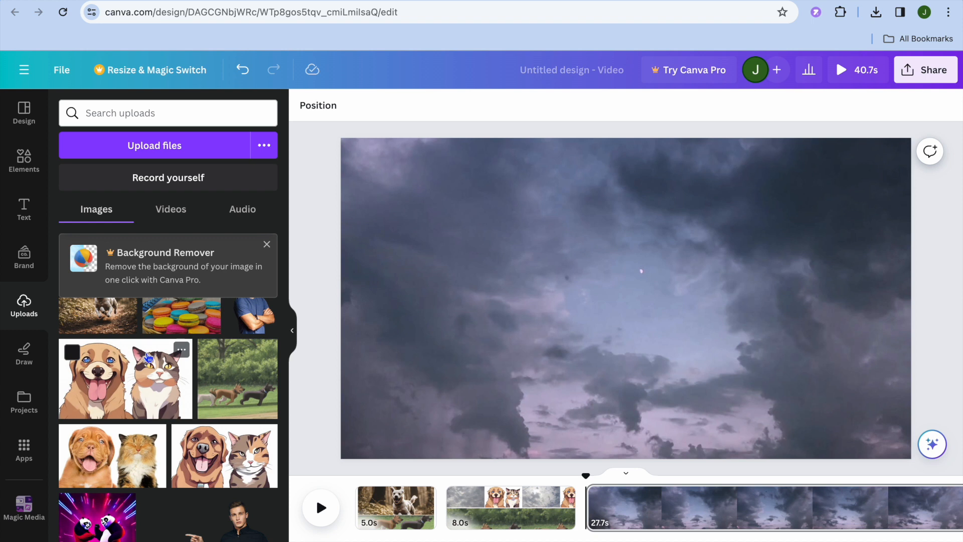
scroll(148, 358, "up", 3)
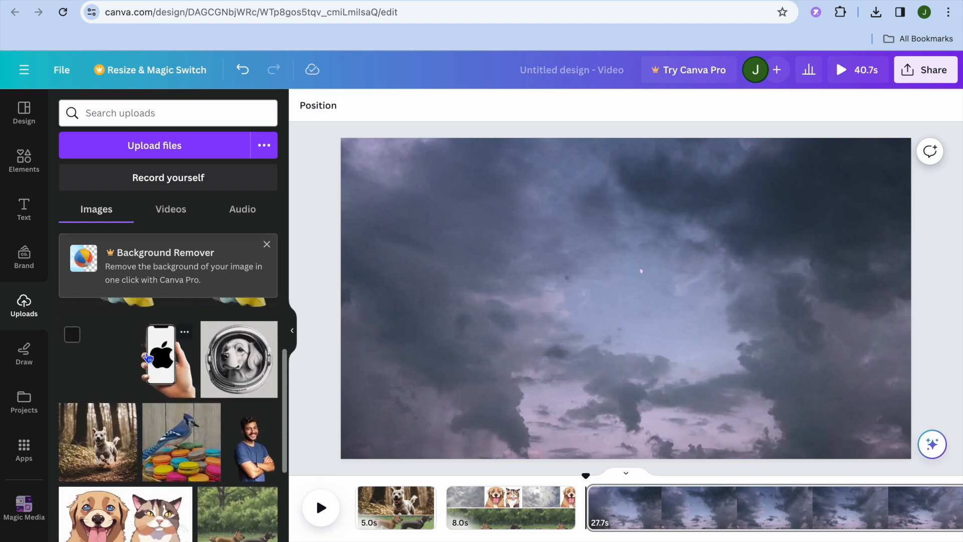
scroll(148, 357, "down", 2)
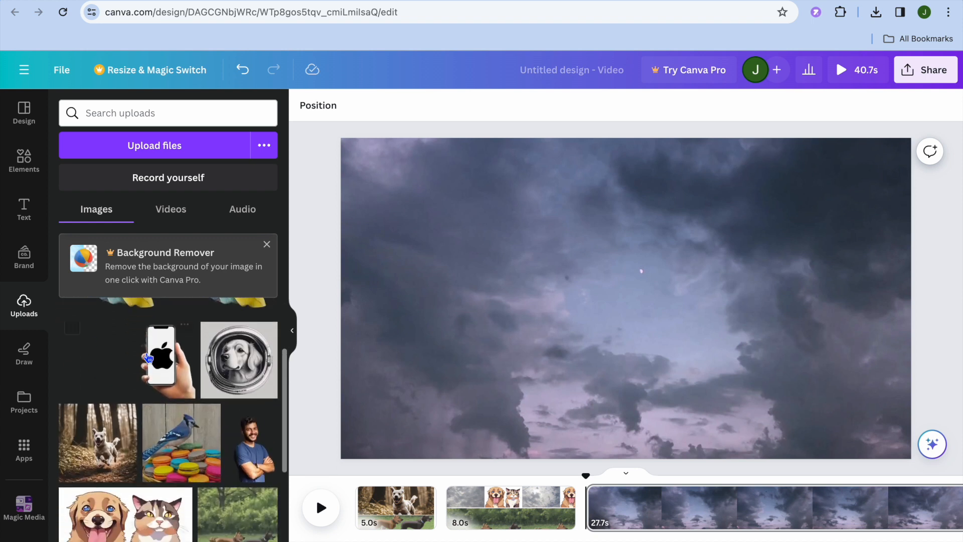
left_click(256, 455)
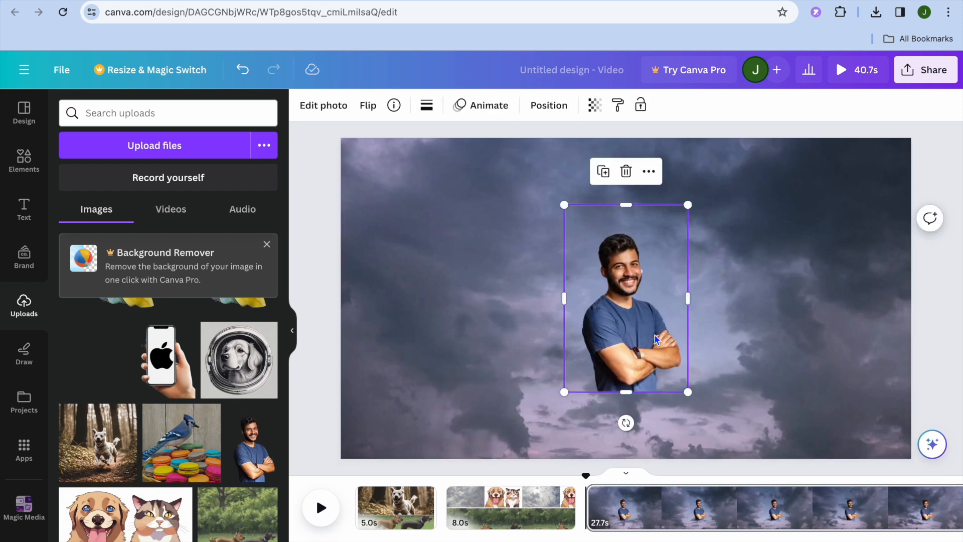
left_click_drag(647, 333, 638, 380)
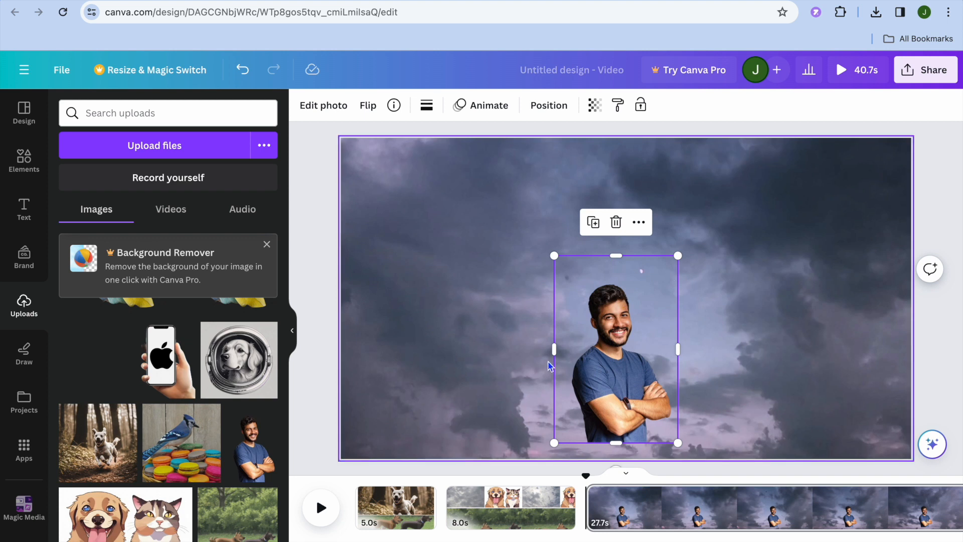
Step: Preview the cloud page's playback and apply the Tectonic photo animation to the man's picture
left_click(473, 252)
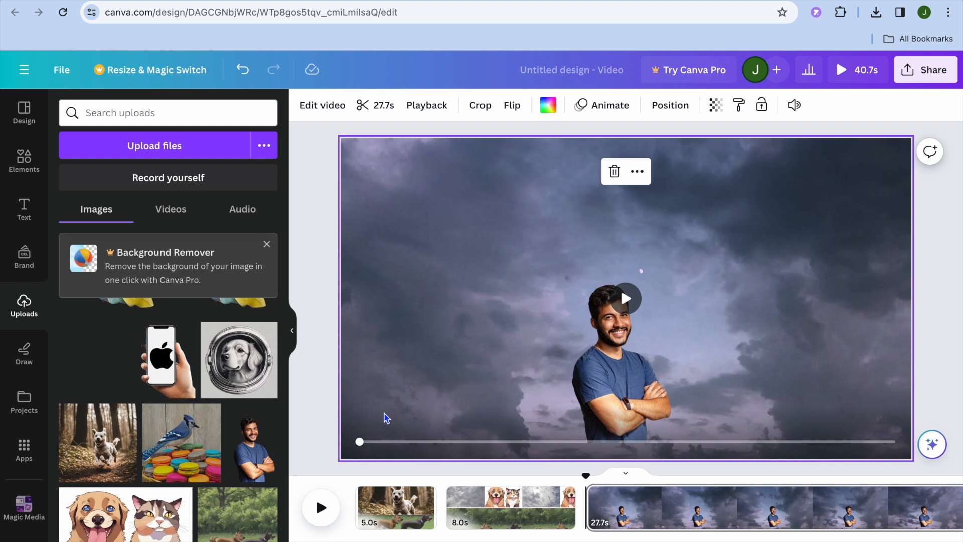
left_click(319, 508)
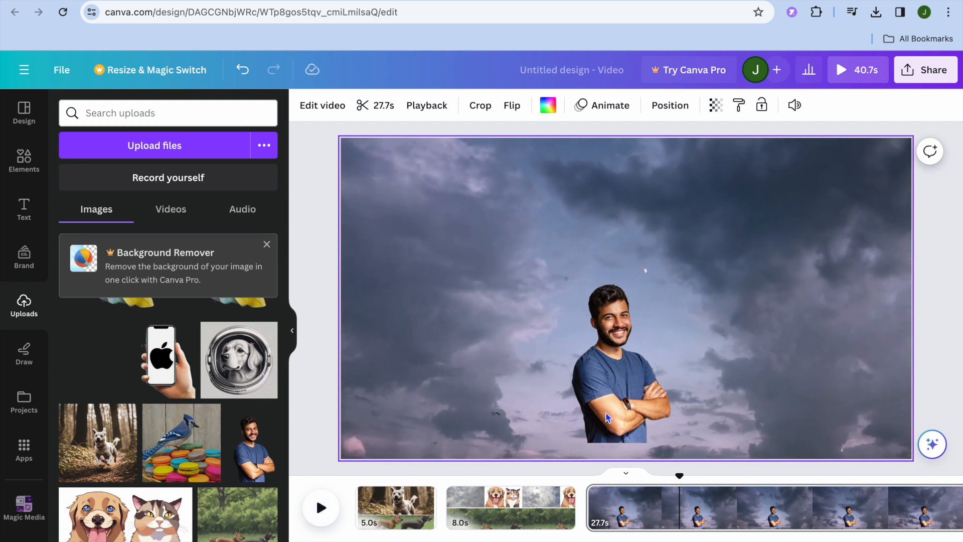
left_click(612, 374)
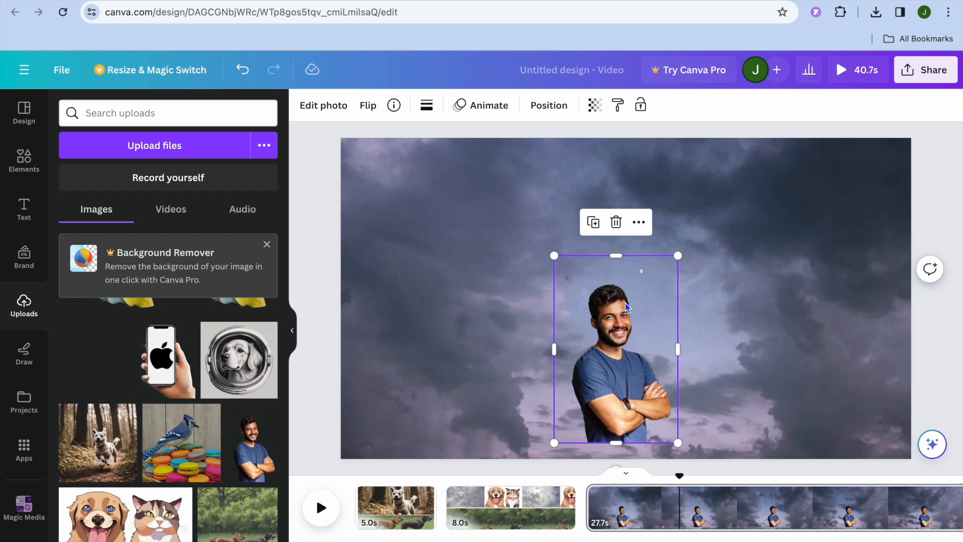
left_click(484, 109)
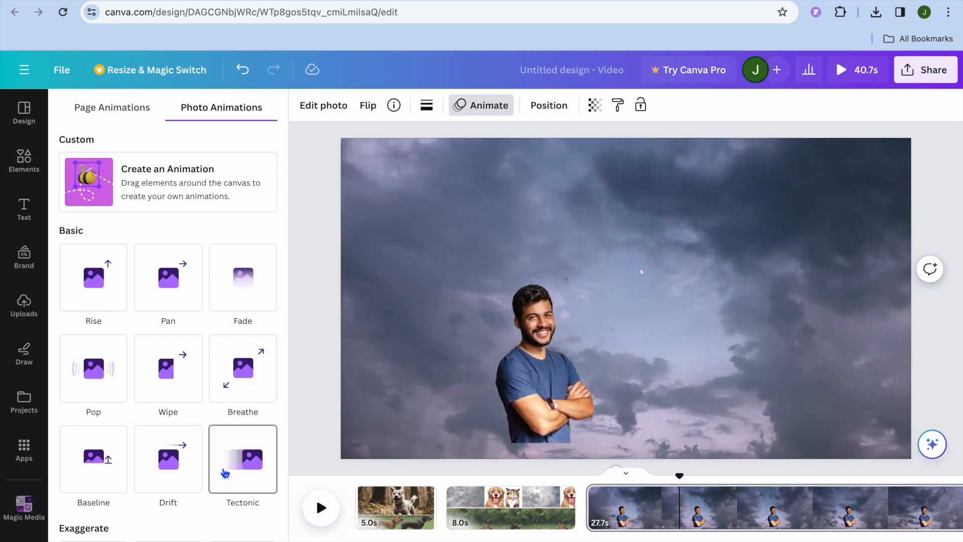
left_click(224, 474)
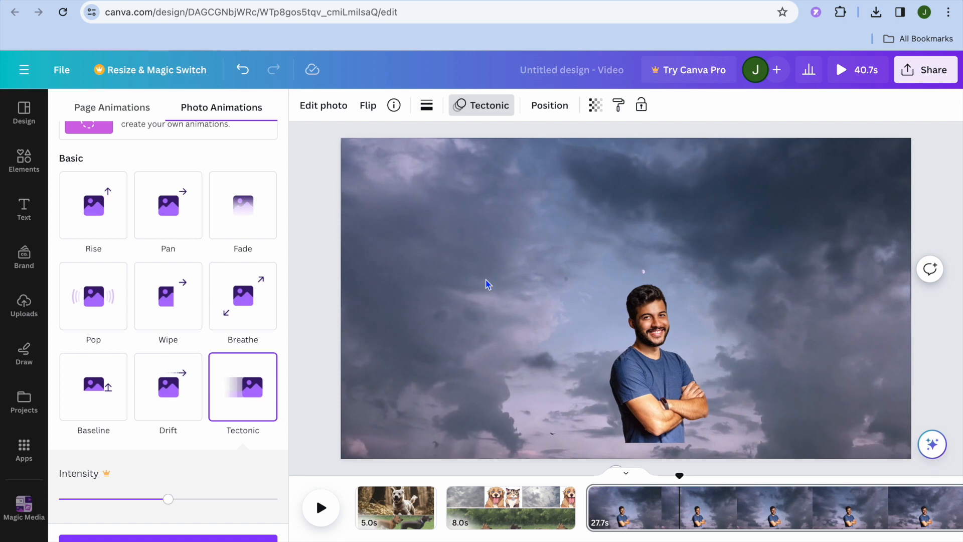
Step: Trim the end of the cloud background video so the clip lasts 5.0 seconds
left_click(440, 208)
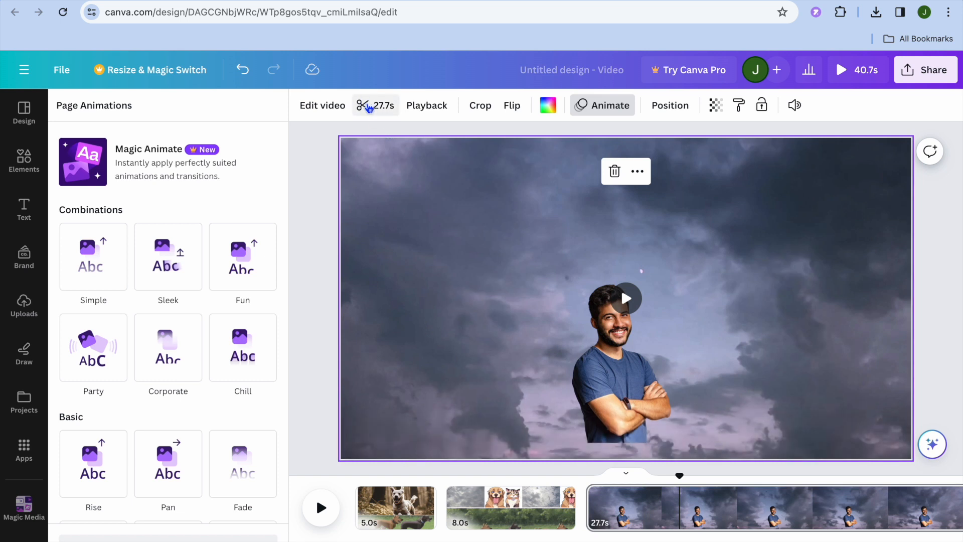
left_click(368, 107)
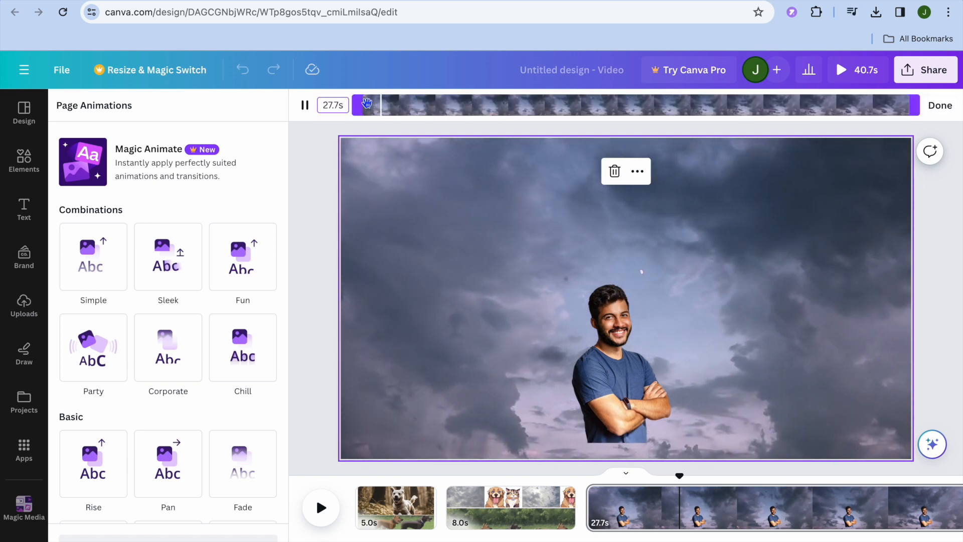
left_click_drag(915, 105, 467, 107)
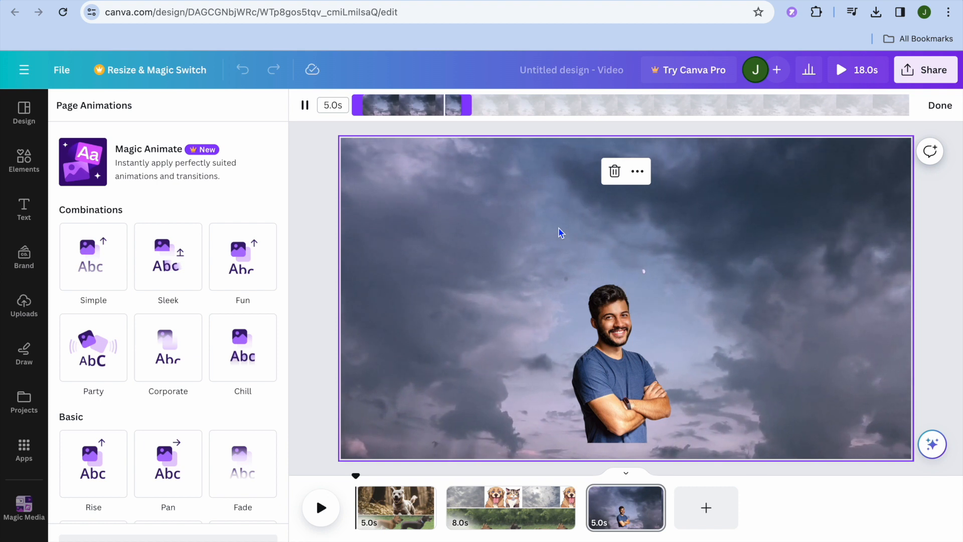
Step: Set the volume of all videos on the third page to 47
left_click(626, 521)
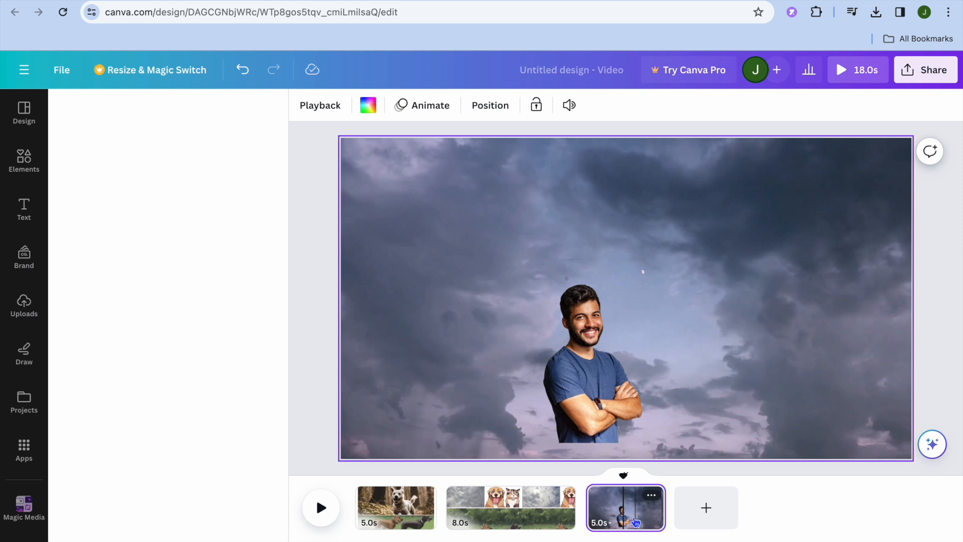
left_click(572, 106)
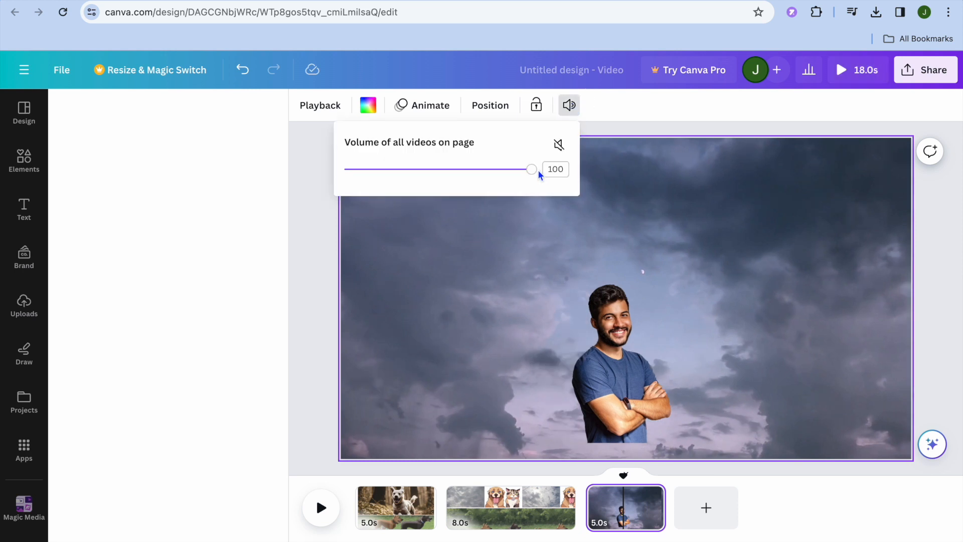
left_click_drag(537, 172, 433, 175)
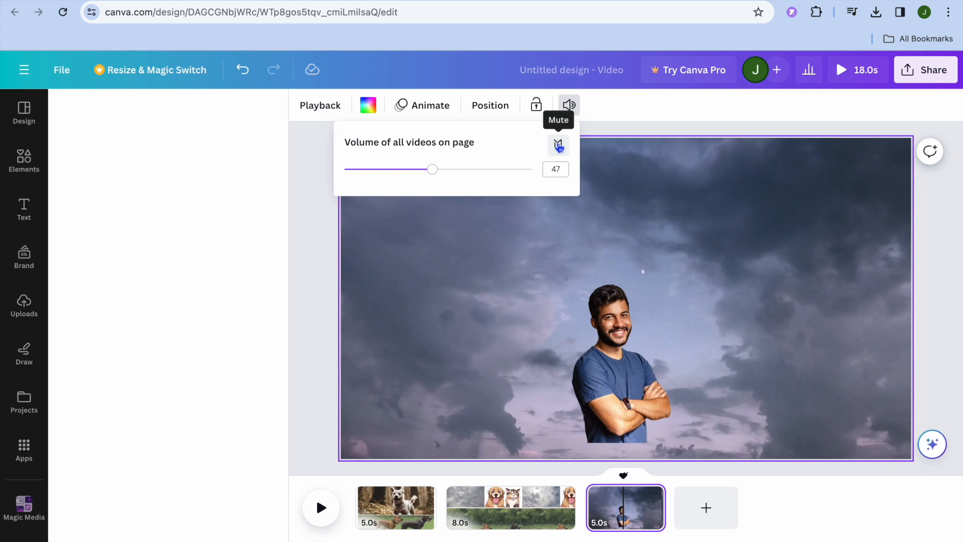
left_click(559, 146)
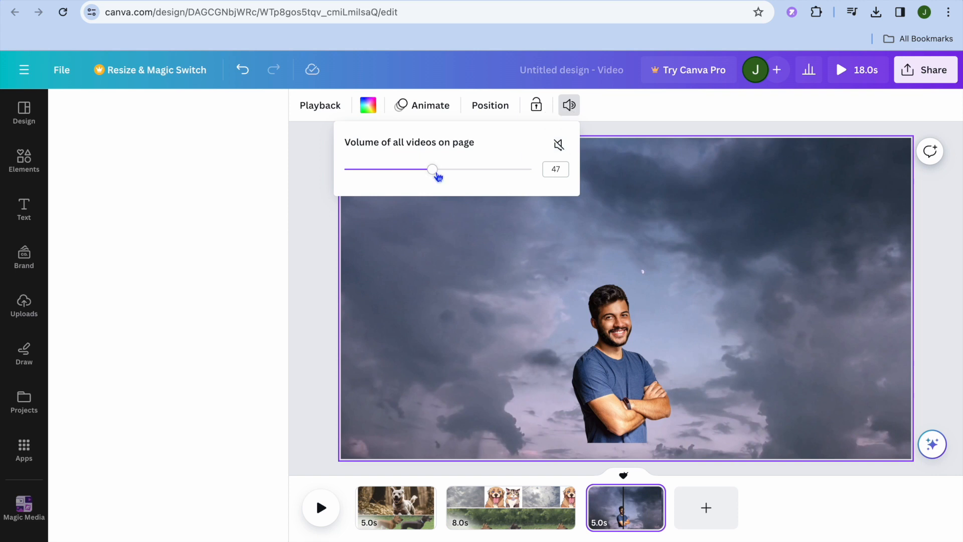
left_click(782, 367)
Step: Add a fourth page, place the uploaded blue jay on macarons picture on it, and set the picture as the page background
left_click(707, 508)
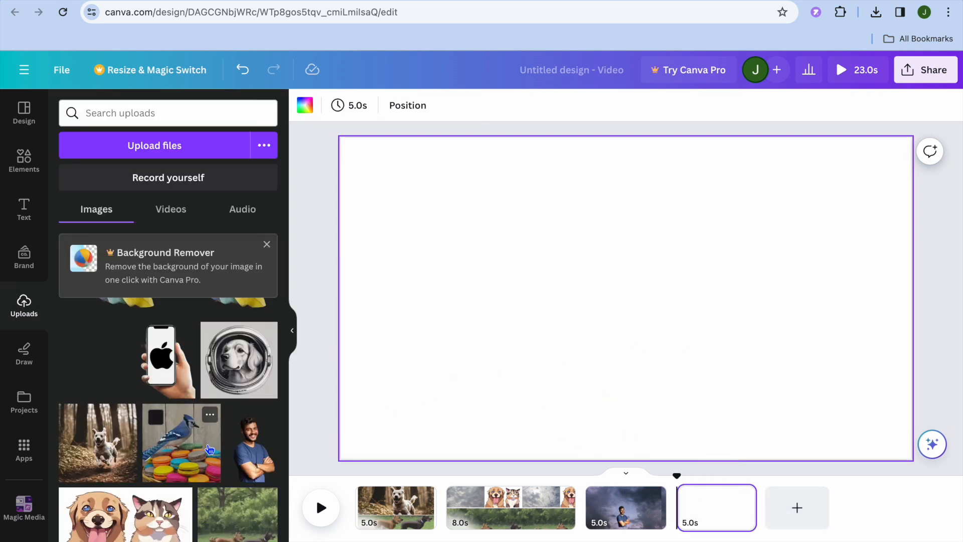
left_click_drag(194, 469, 449, 318)
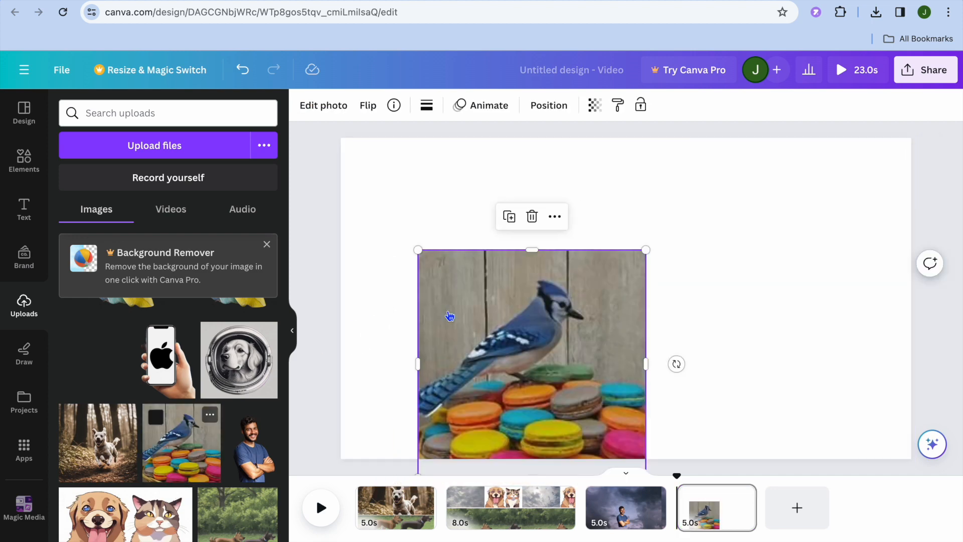
left_click(555, 217)
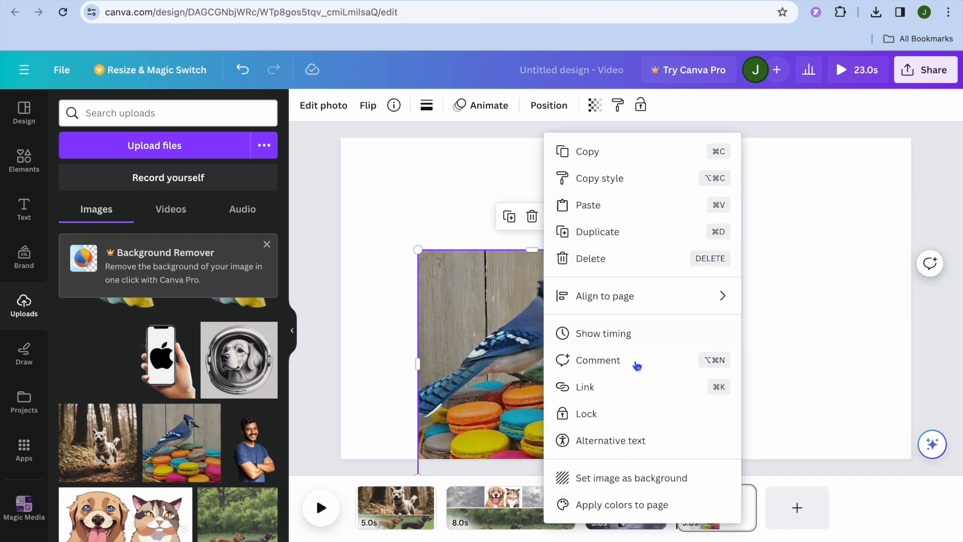
left_click(623, 481)
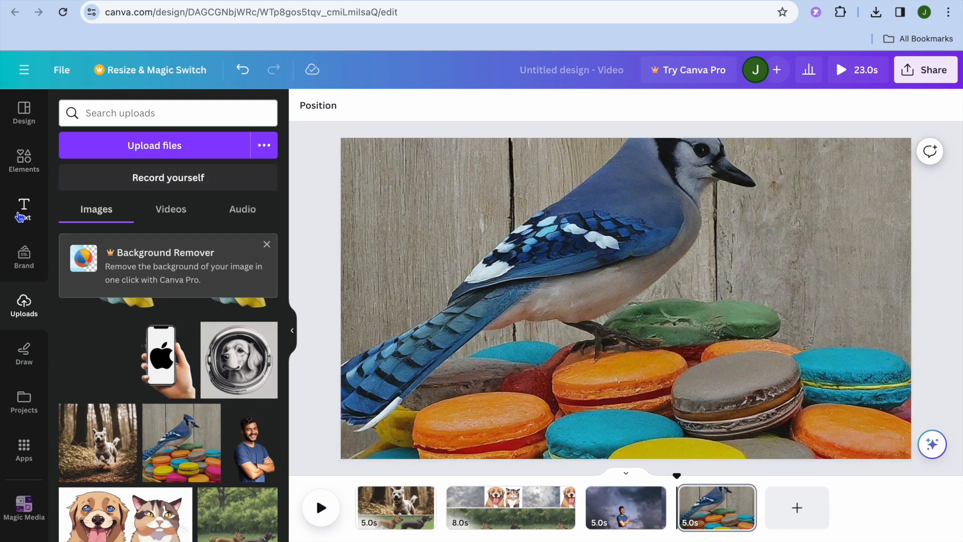
Step: Add the 12.0s blue cloudy-sky video to the fourth page and enlarge it over most of the bird background
left_click(23, 166)
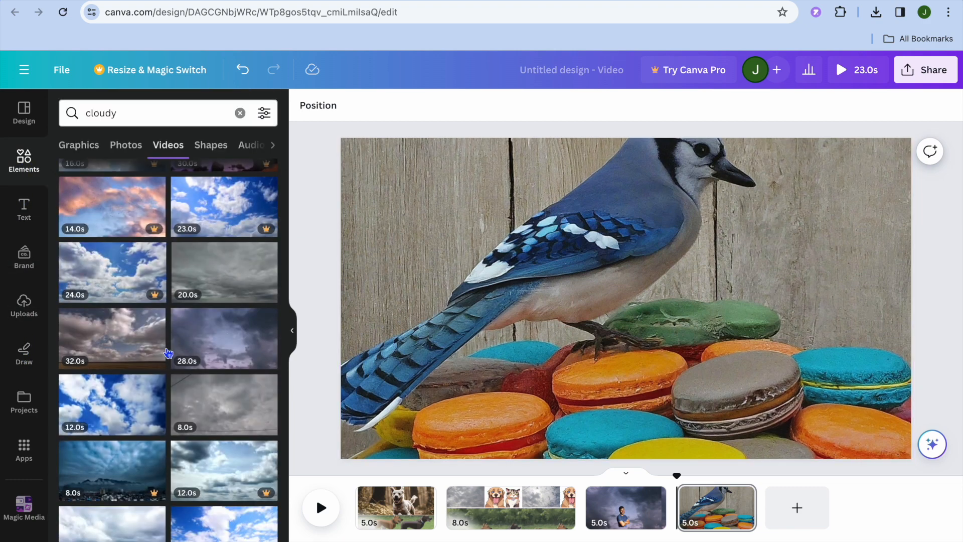
scroll(171, 366, "down", 1)
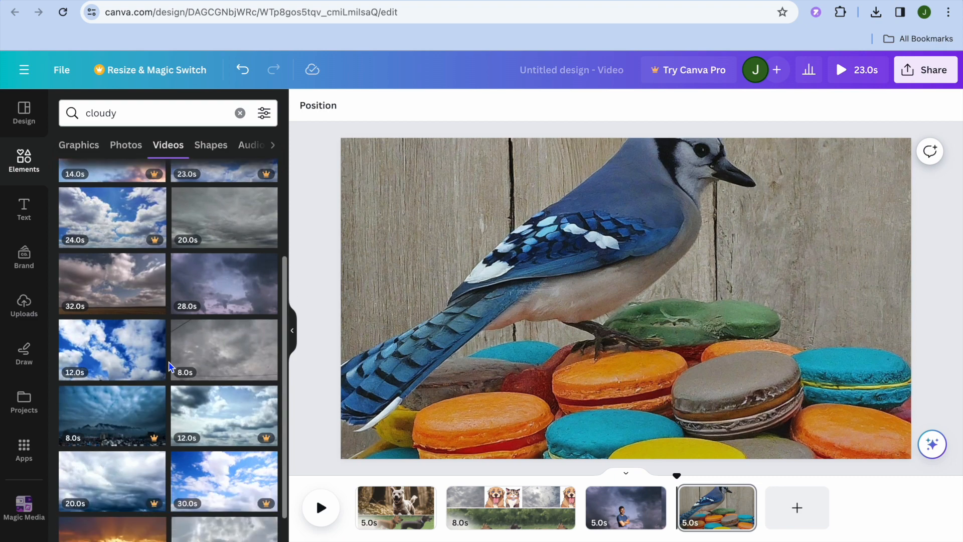
left_click(115, 352)
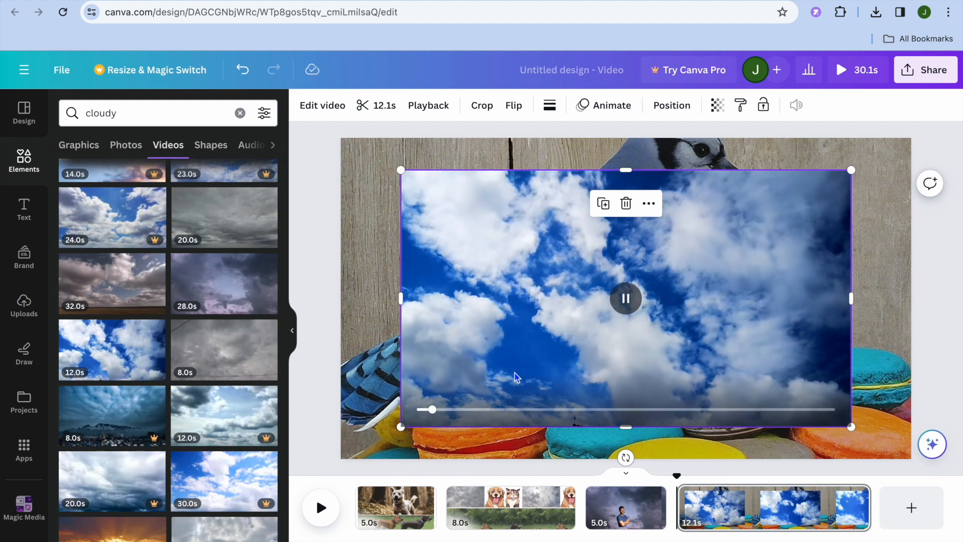
left_click_drag(400, 426, 380, 439)
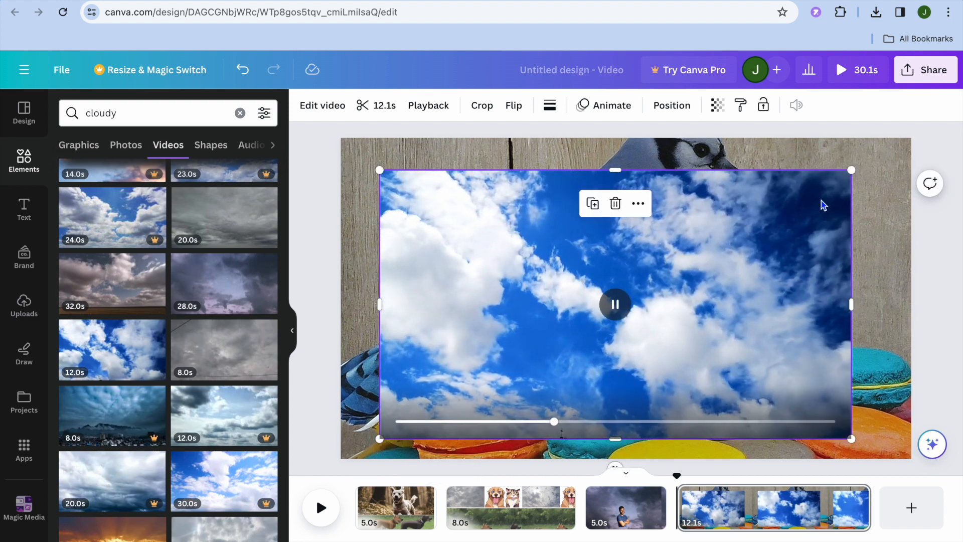
left_click_drag(852, 170, 874, 157)
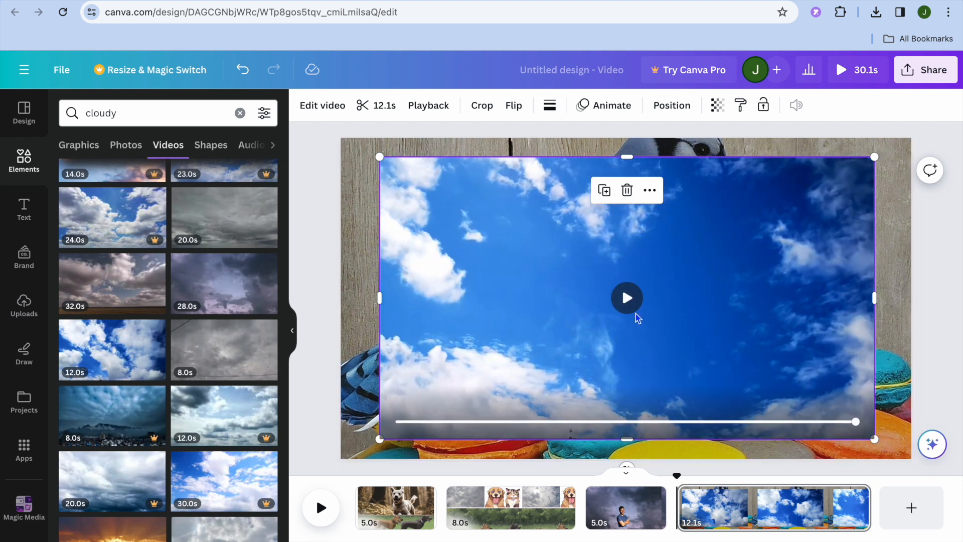
Step: Review the third, second and first pages and briefly preview playback from the start of the video
left_click(604, 511)
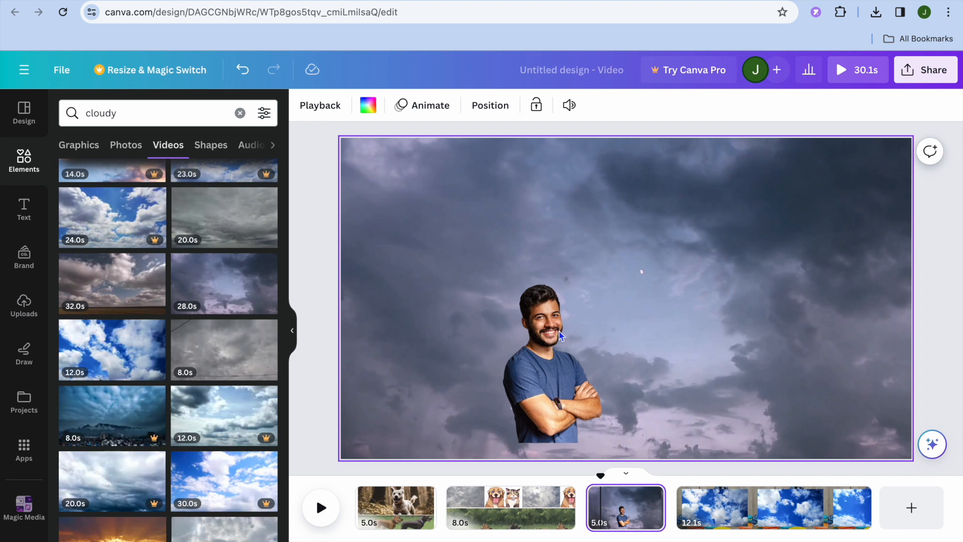
left_click(525, 516)
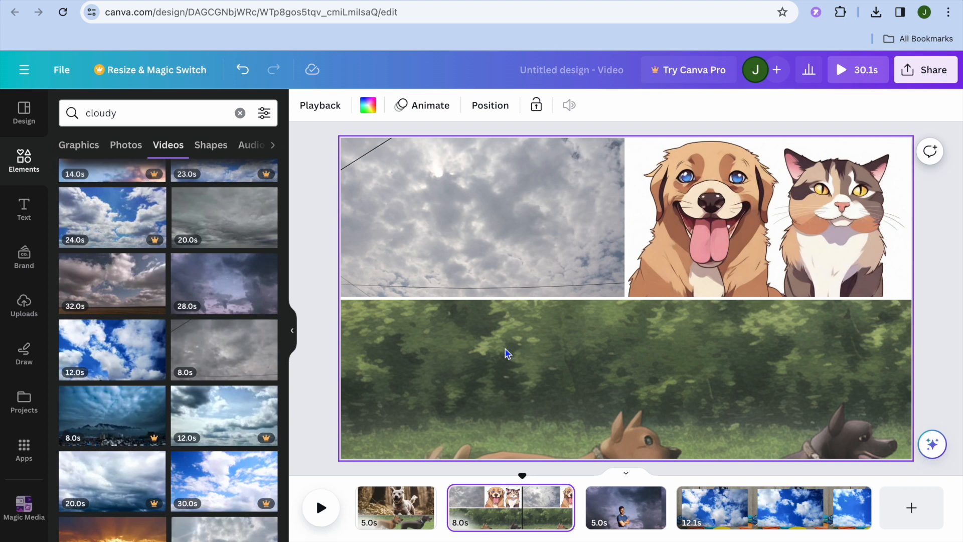
left_click(392, 515)
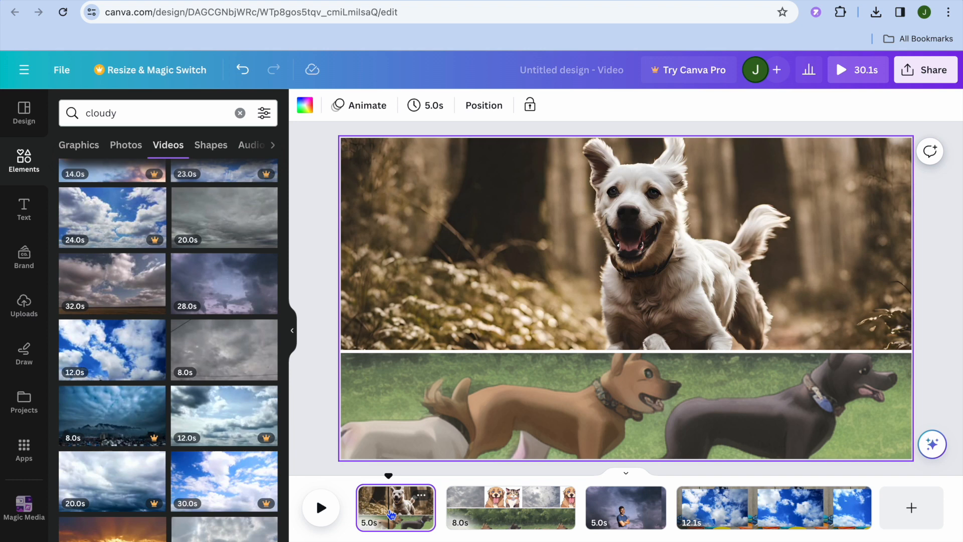
left_click_drag(389, 476, 350, 484)
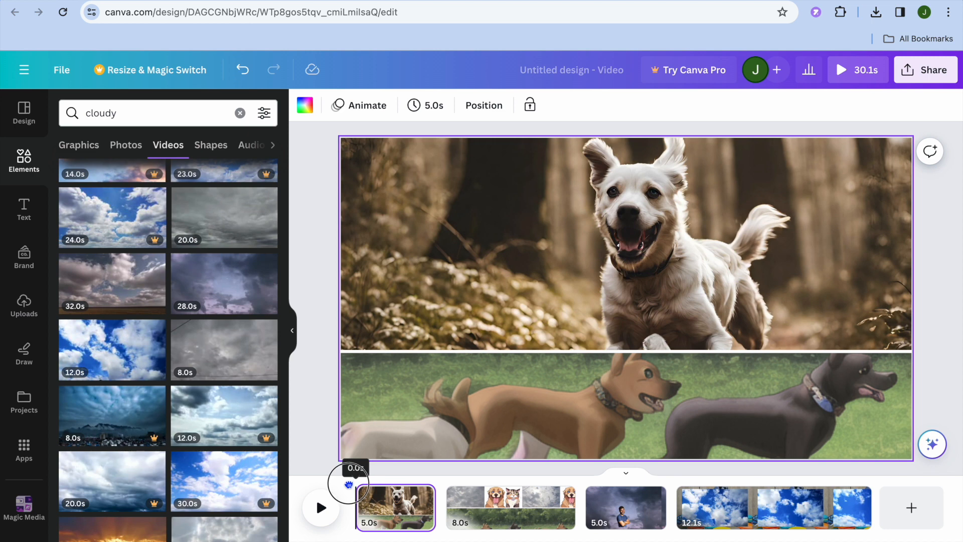
left_click(315, 521)
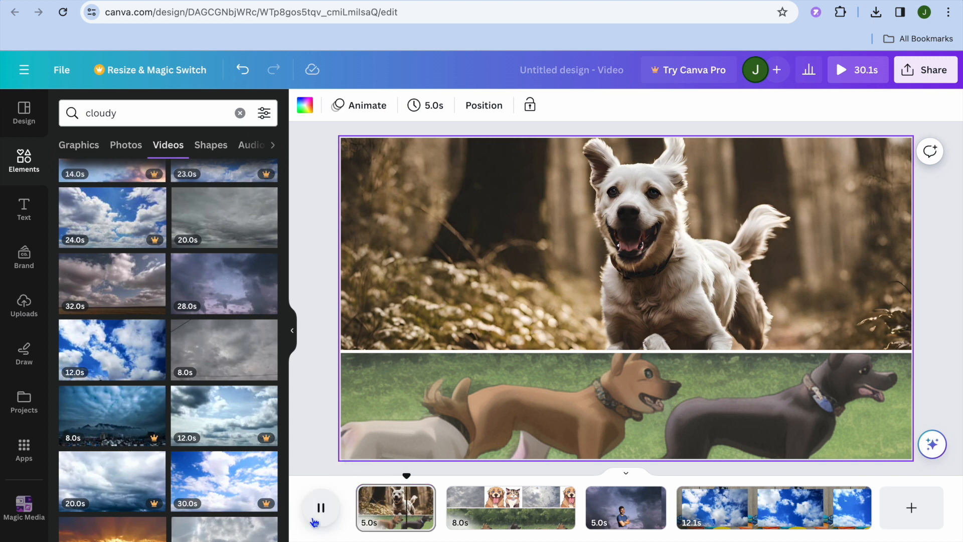
left_click(315, 522)
Step: Apply the Breathe page animation to the first page with the two-picture dog grid
left_click(516, 256)
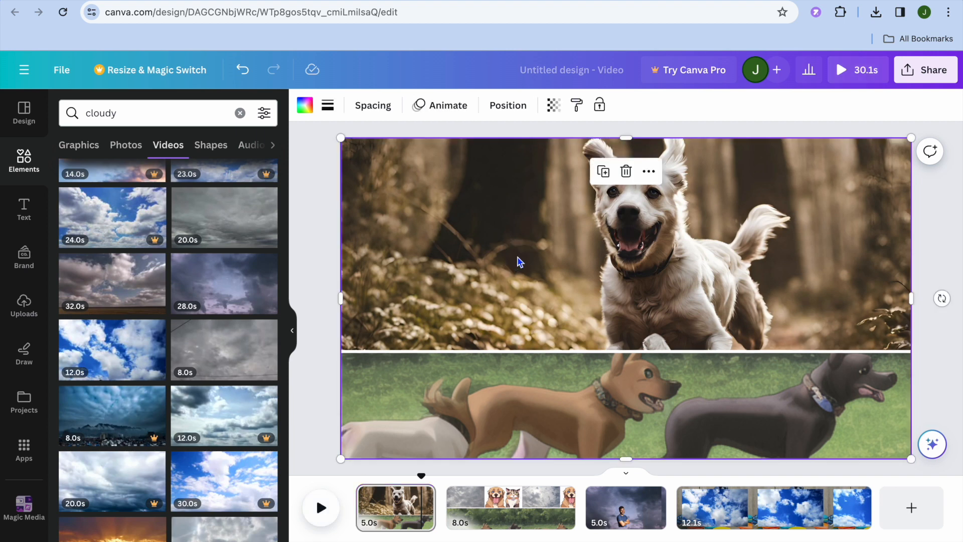
left_click(442, 116)
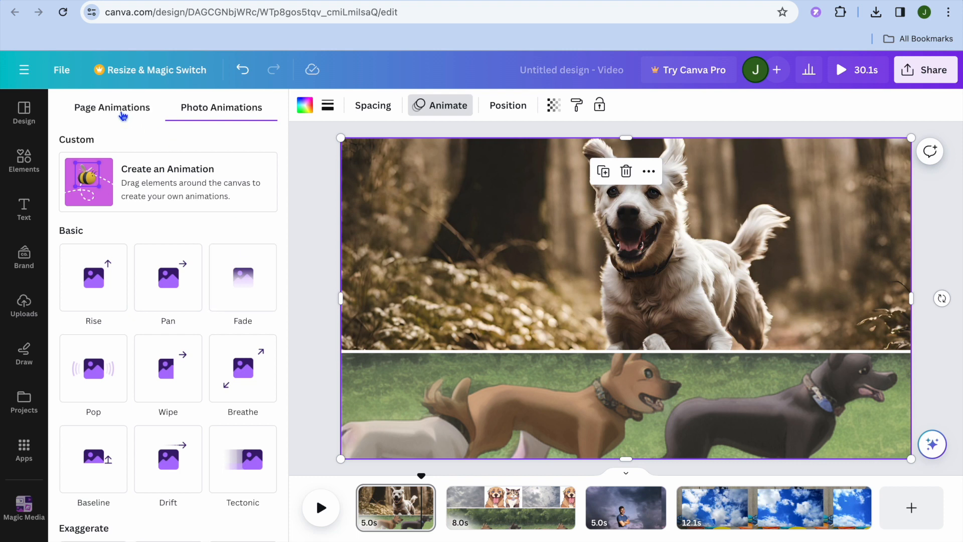
left_click(103, 109)
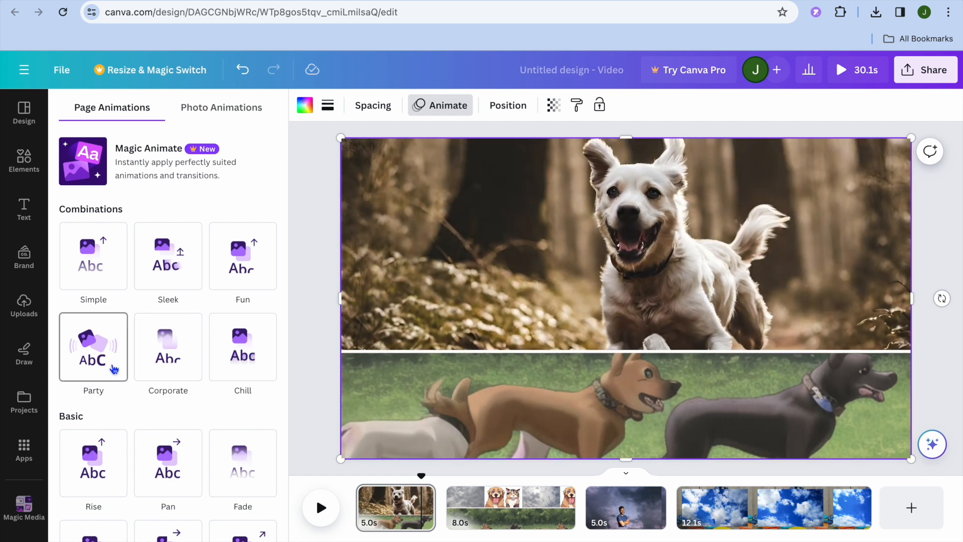
scroll(114, 370, "down", 5)
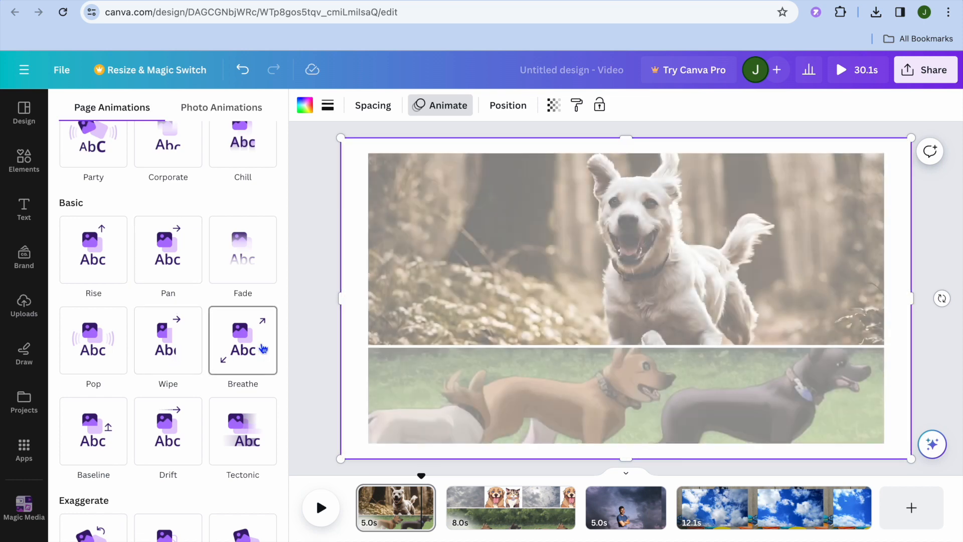
left_click(263, 350)
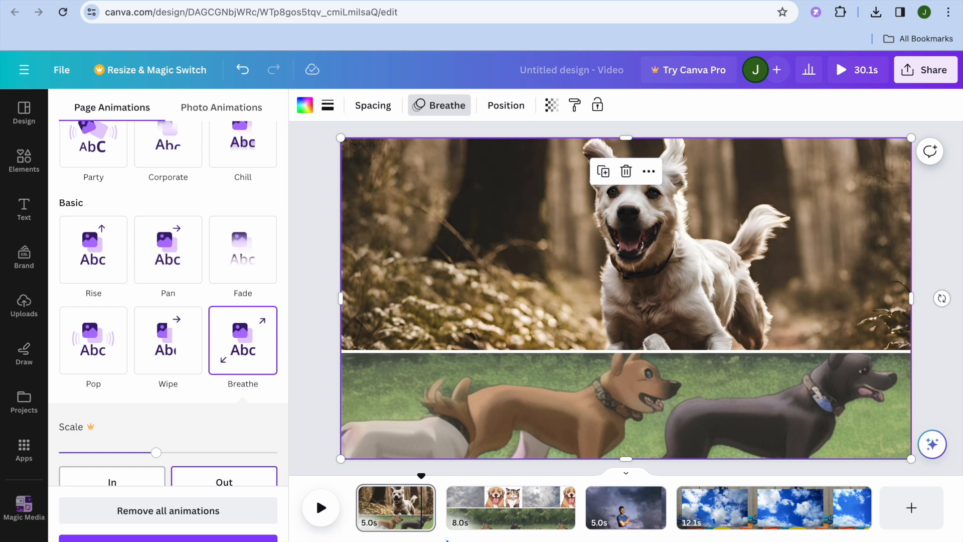
Step: Add a Line Wipe transition between the first and second pages
mouse_move(449, 522)
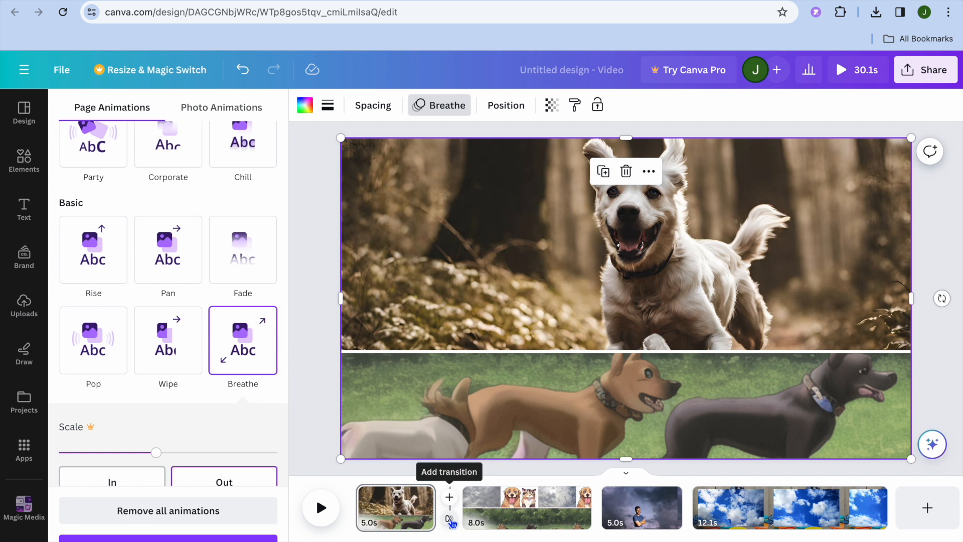
left_click(450, 521)
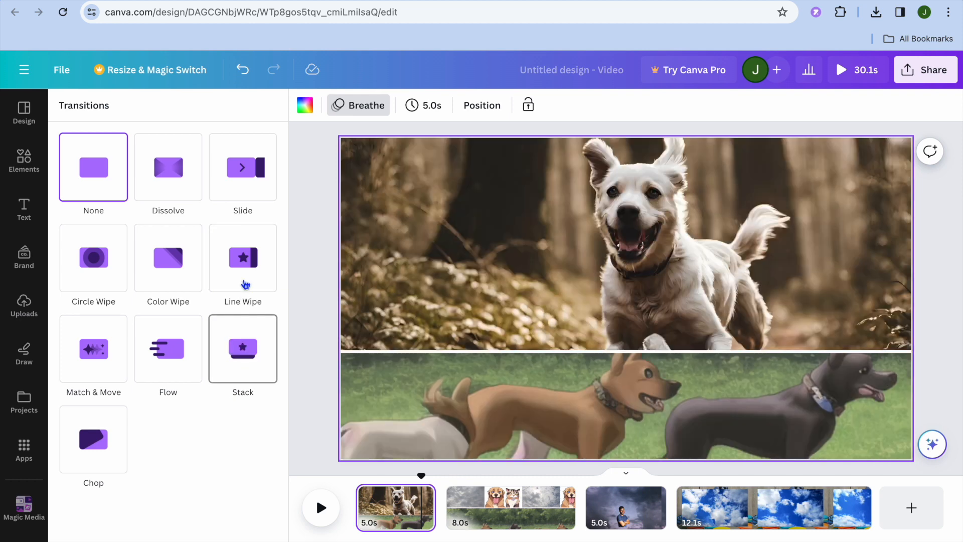
left_click(246, 276)
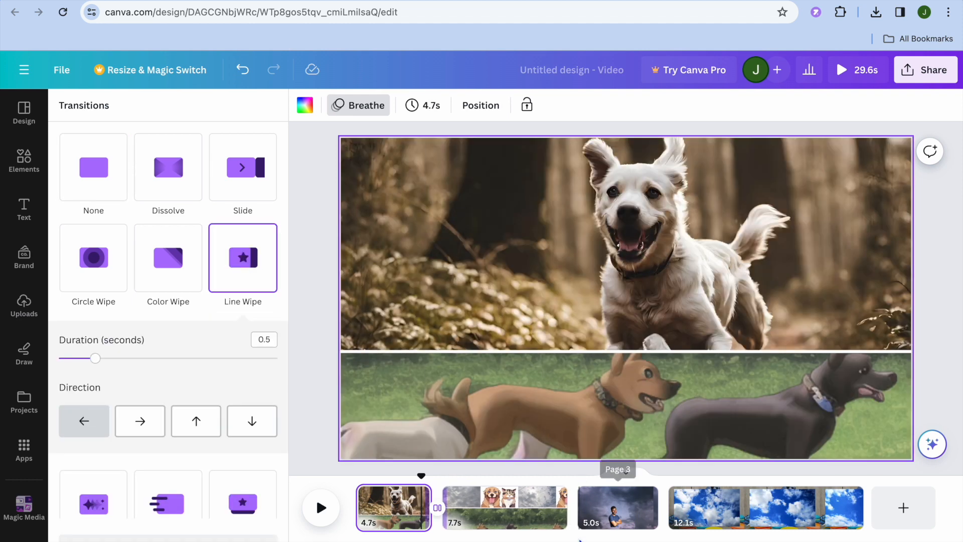
Step: Add a Circle Wipe transition between the second and third pages and a Chop transition between the third and fourth
mouse_move(575, 513)
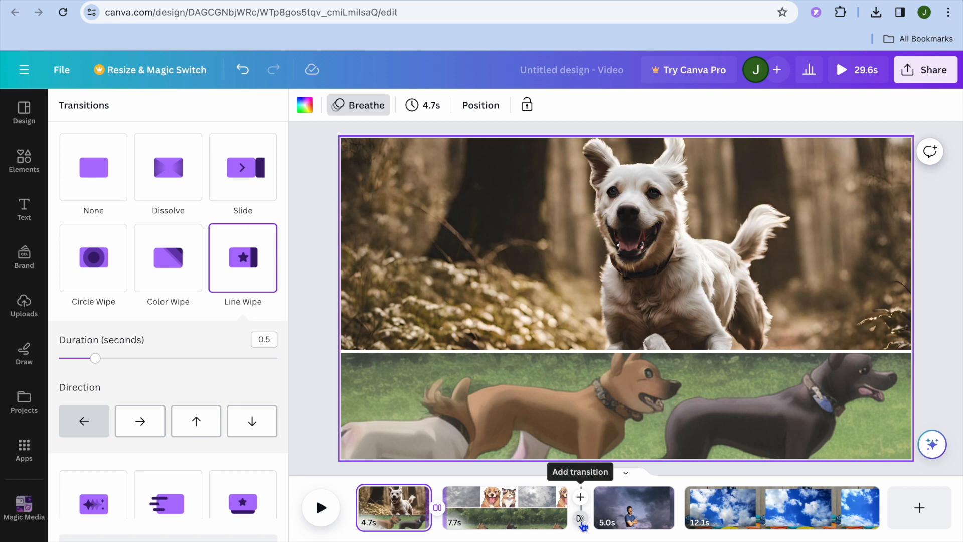
left_click(580, 520)
left_click(94, 261)
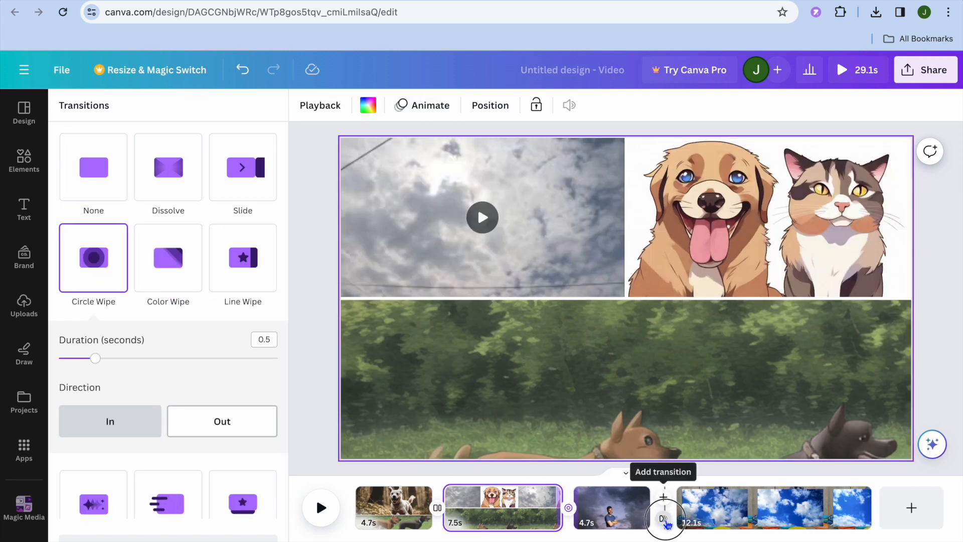
left_click(666, 522)
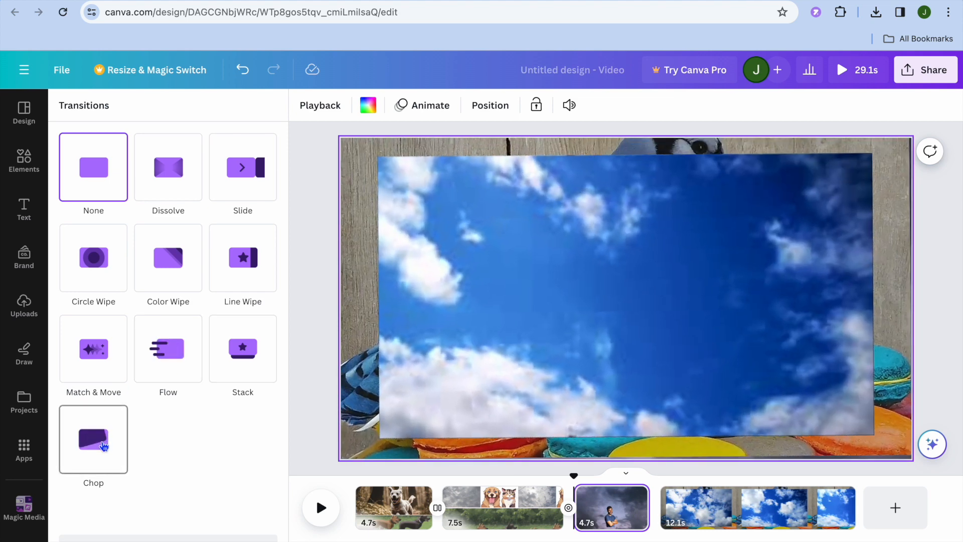
left_click(104, 446)
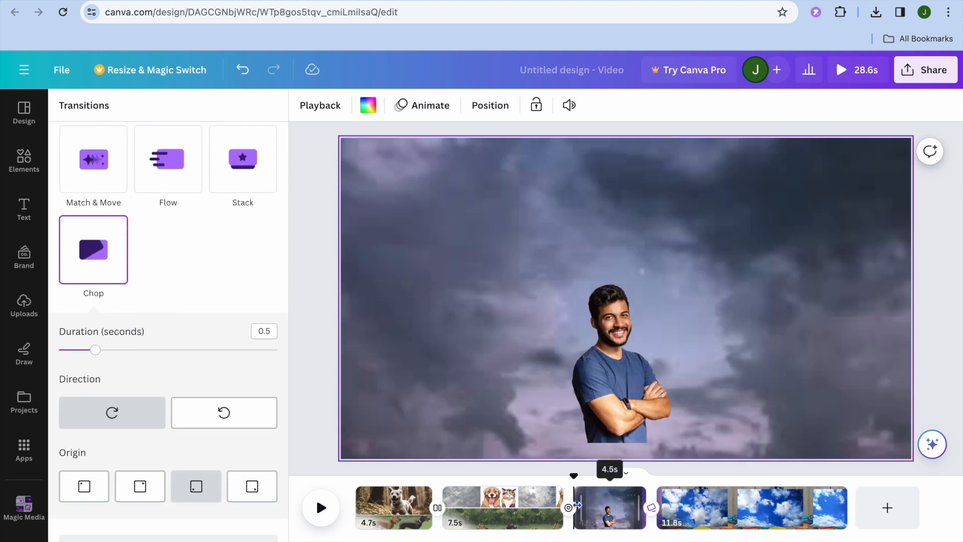
Step: Play the video from the start into the fourth page to check the transitions, and return to the first page
left_click(355, 478)
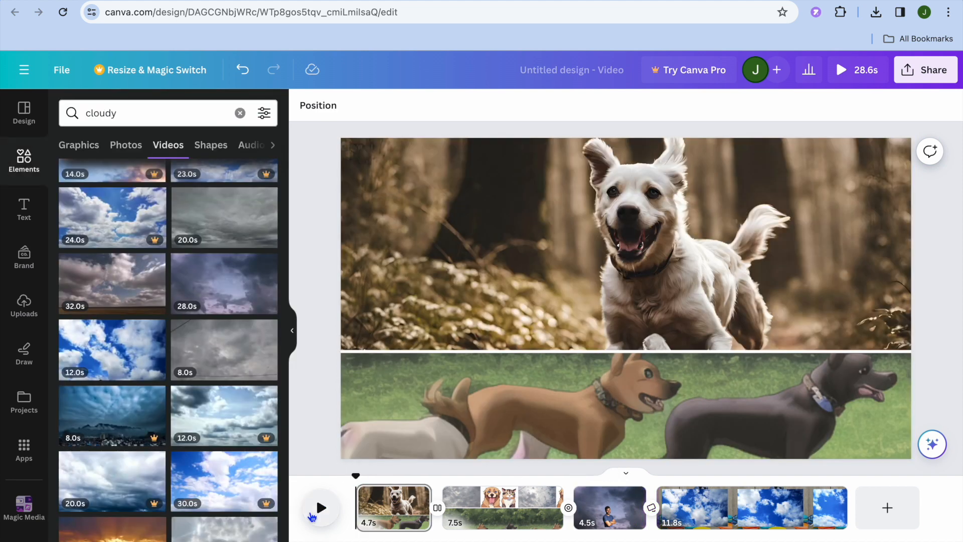
left_click(320, 507)
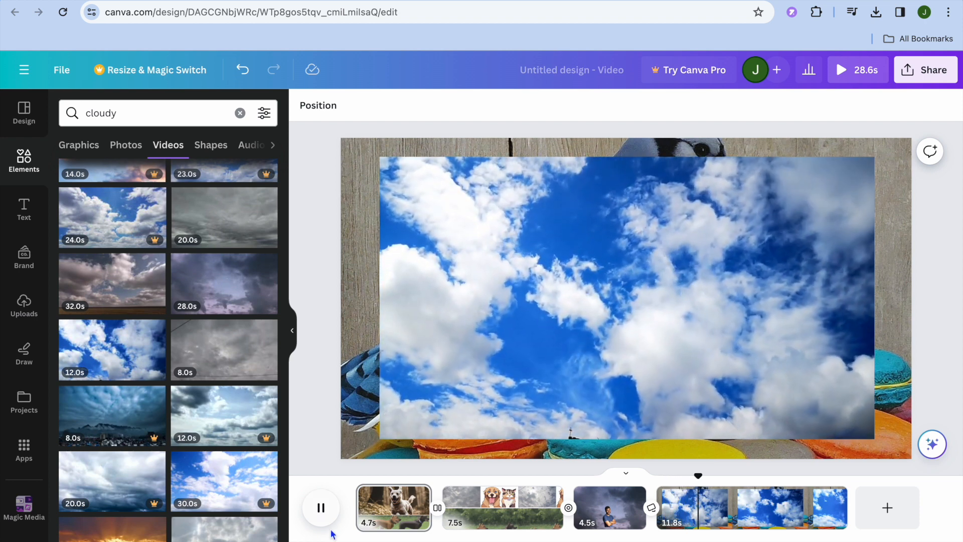
left_click(321, 508)
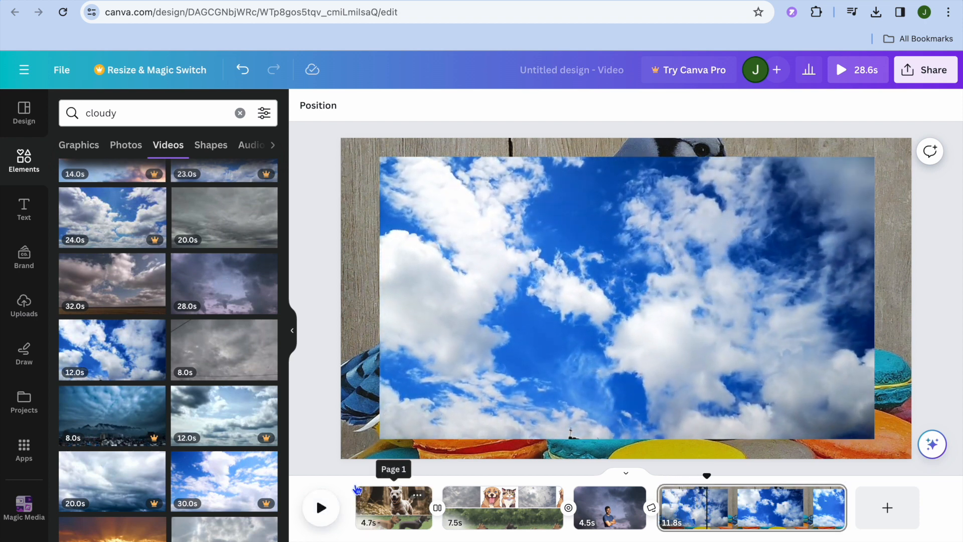
left_click(357, 489)
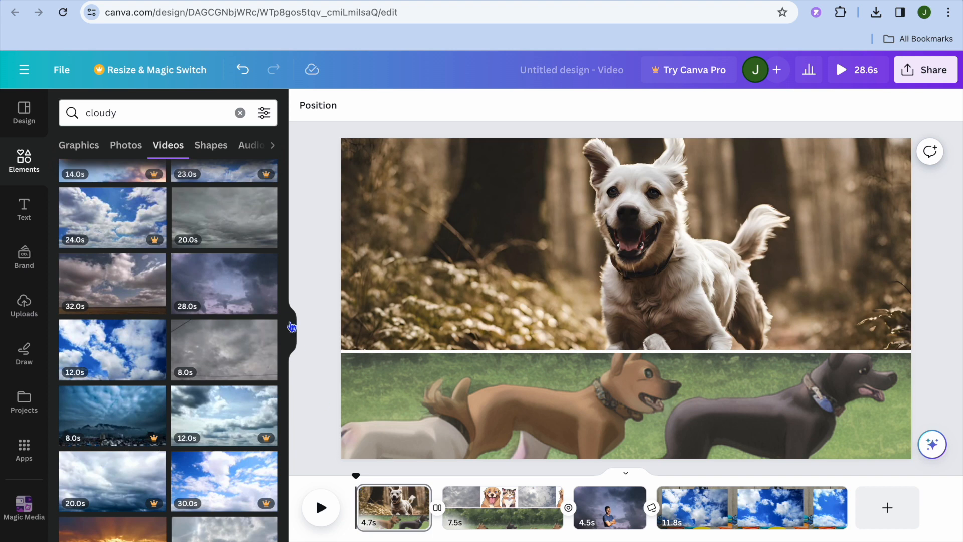
Step: Look through the audio tracks in the element library's "cloudy" search results
left_click(25, 317)
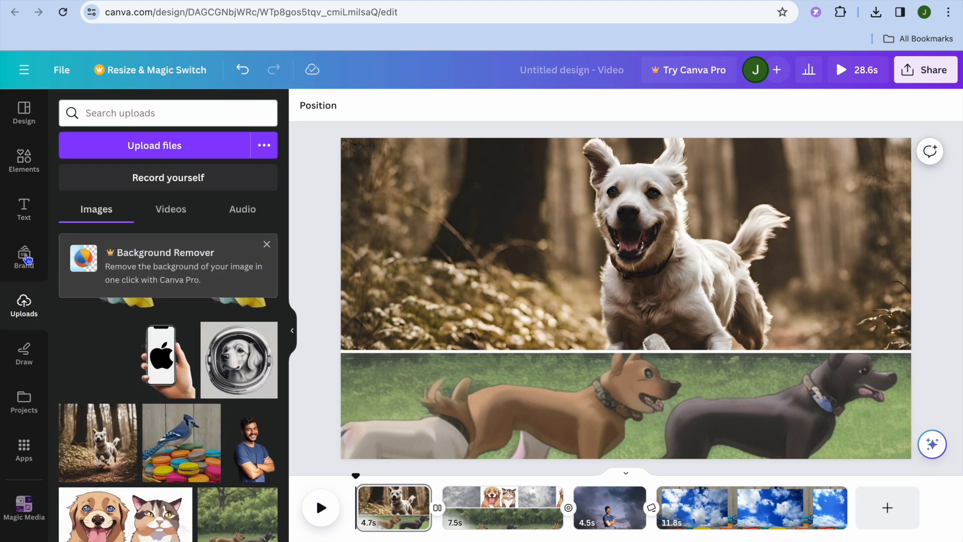
left_click(23, 167)
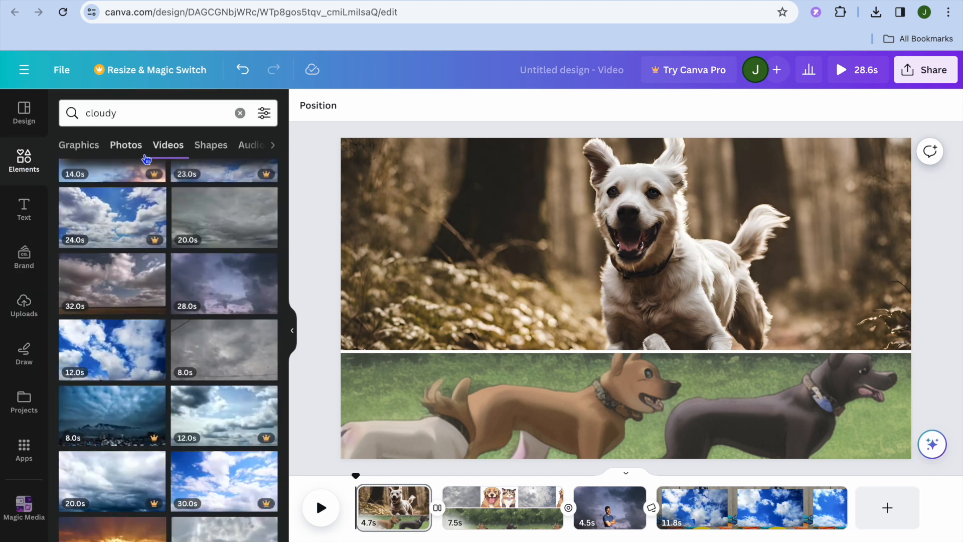
left_click(247, 146)
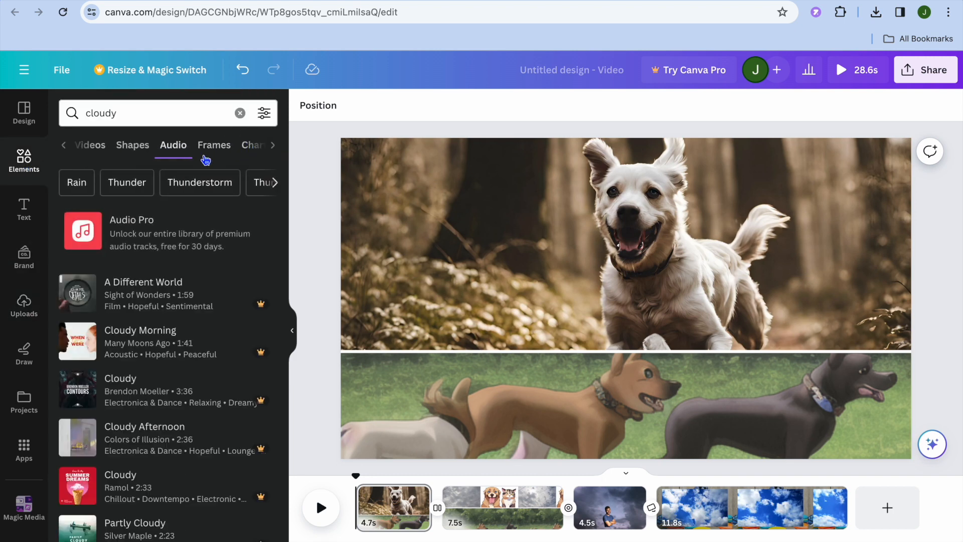
scroll(159, 304, "down", 12)
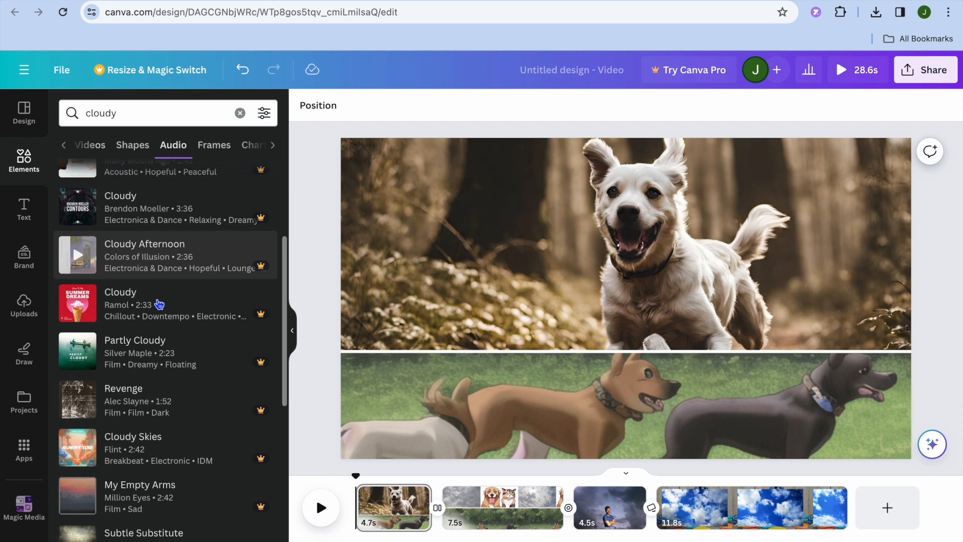
scroll(159, 304, "down", 7)
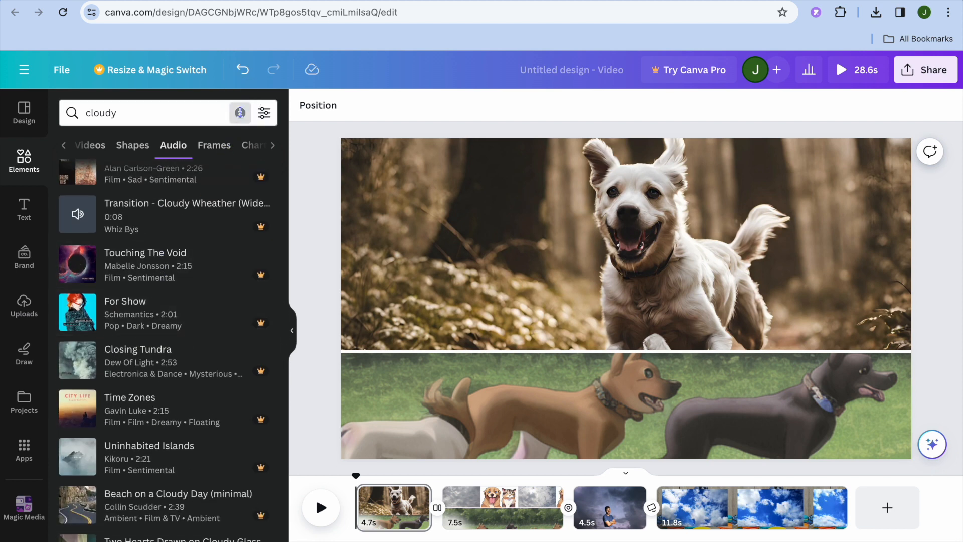
Step: Replace the "cloudy" element search with the suggested Music search and list all of its audio results
left_click(239, 113)
left_click(274, 150)
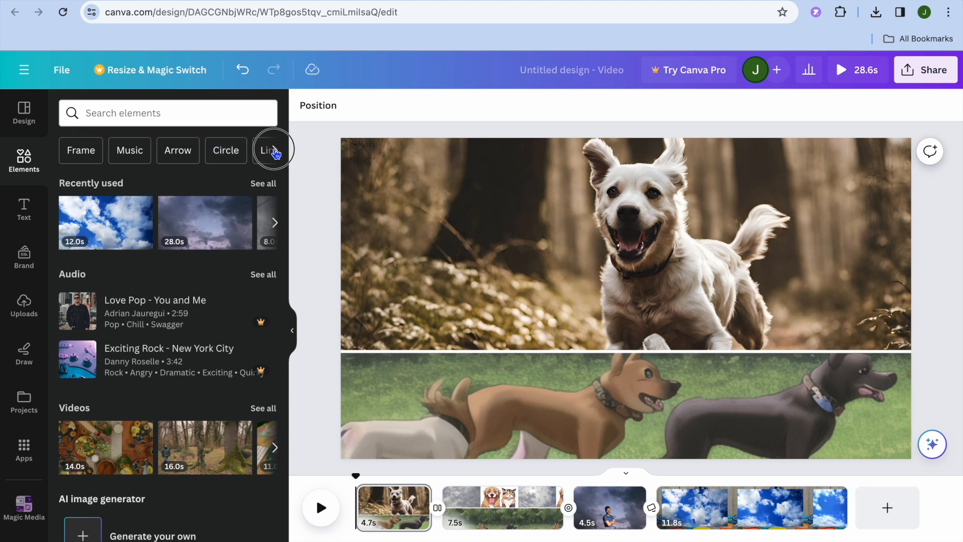
left_click(61, 158)
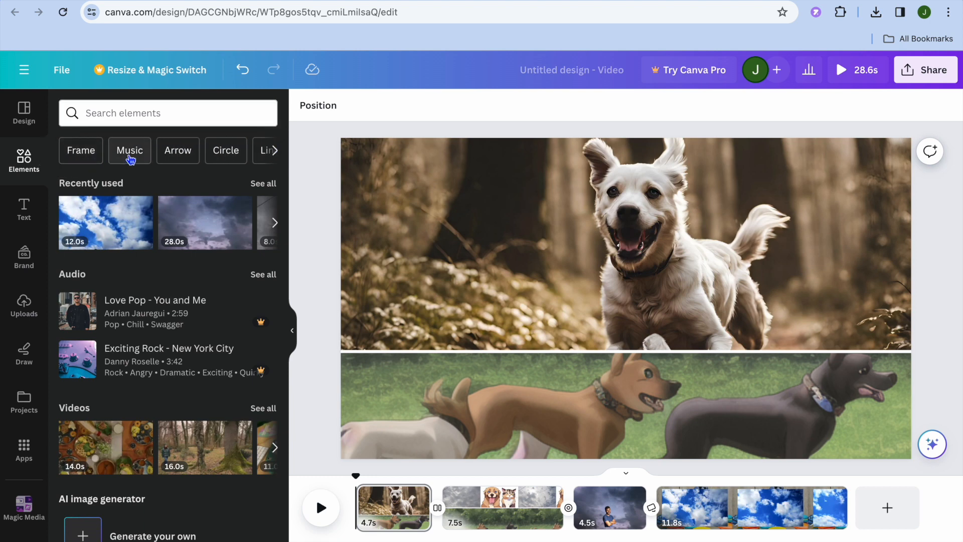
left_click(129, 153)
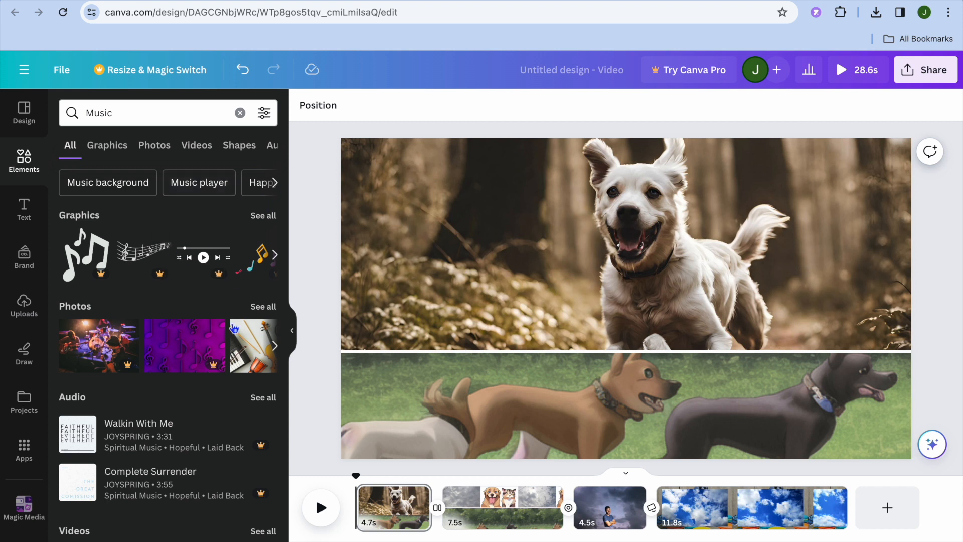
left_click(265, 397)
Step: Look through the audio tracks in the Music search results for suitable background music
scroll(204, 392, "down", 13)
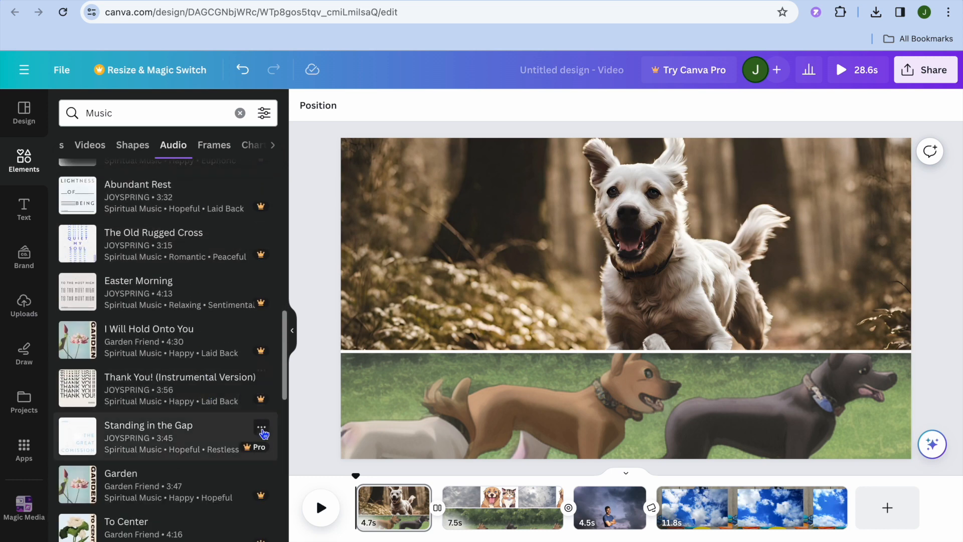
scroll(203, 411, "down", 3)
scroll(203, 411, "down", 15)
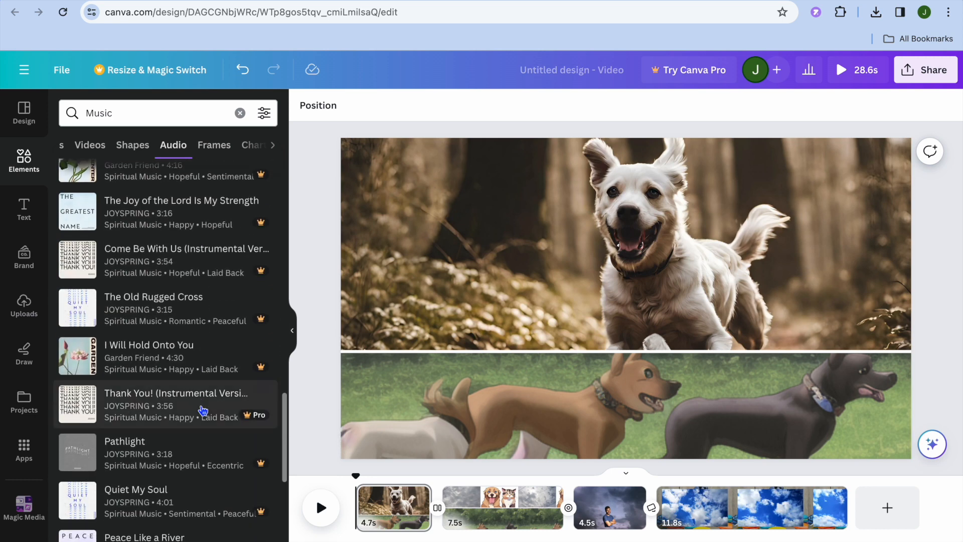
scroll(202, 411, "down", 15)
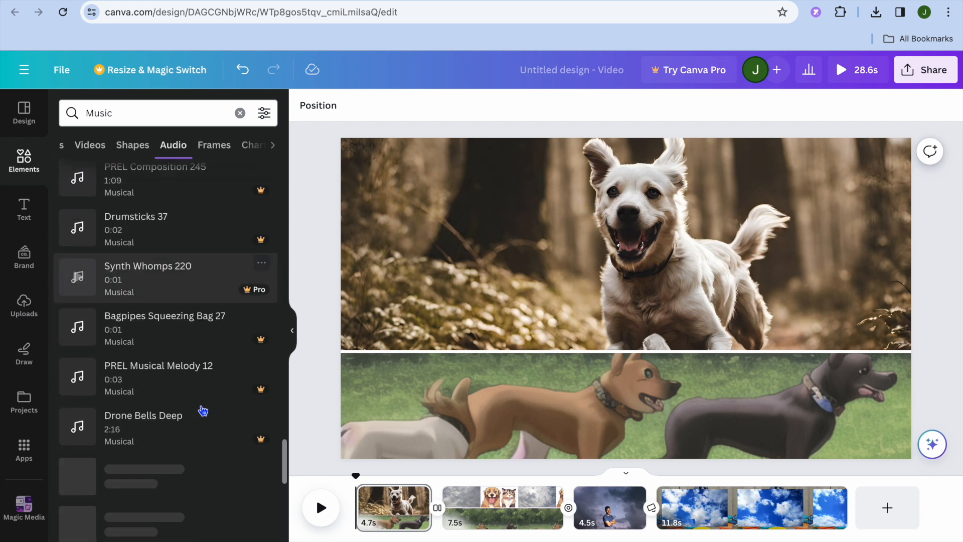
scroll(208, 396, "down", 10)
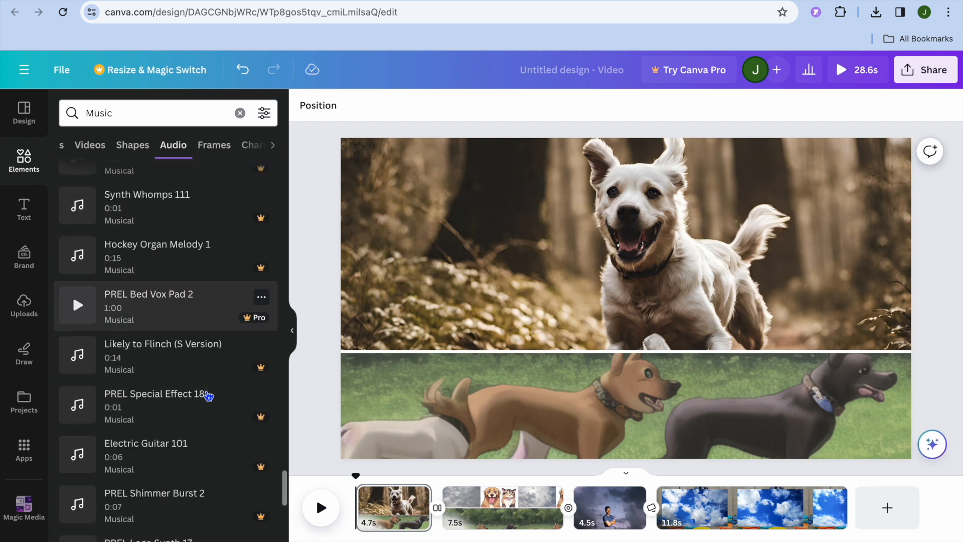
scroll(208, 396, "down", 15)
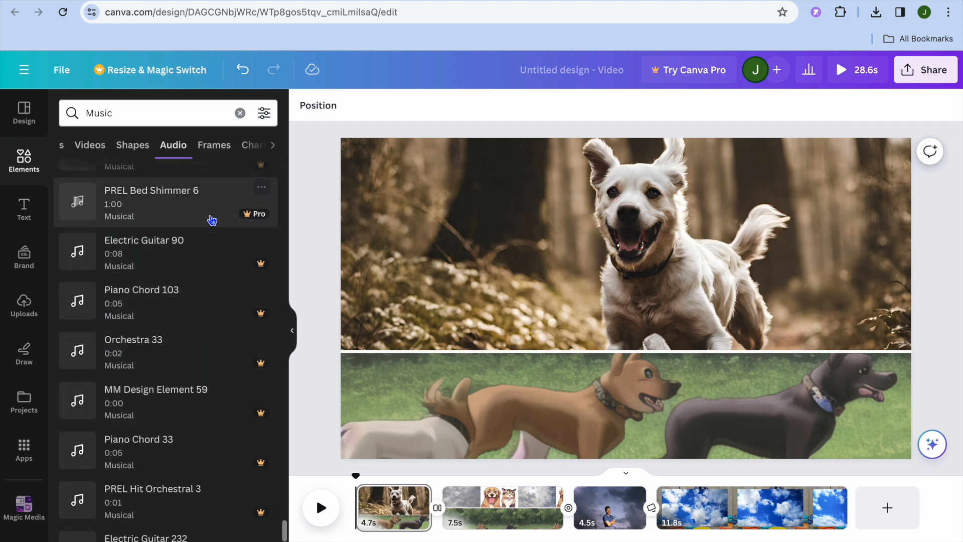
Step: Search the audio library for BIRTHDAY MUSIC and add the Happy Birthday Party Song track to the timeline from the first page
left_click(165, 109)
left_click(164, 107)
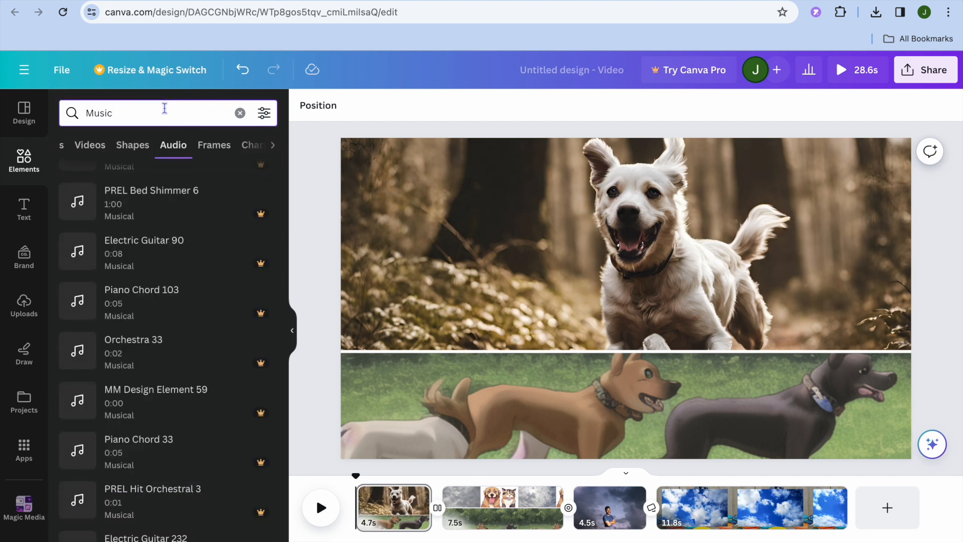
key("BackSpace")
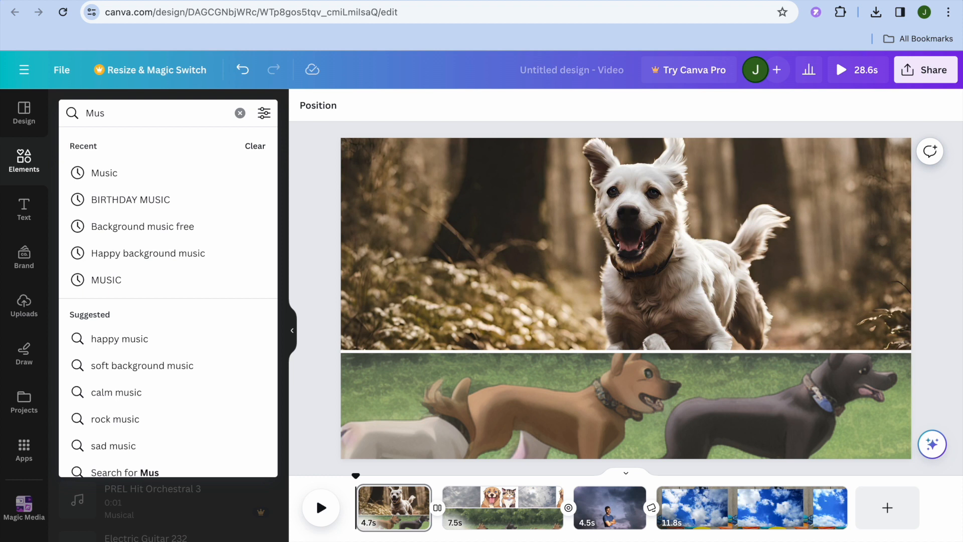
left_click(170, 208)
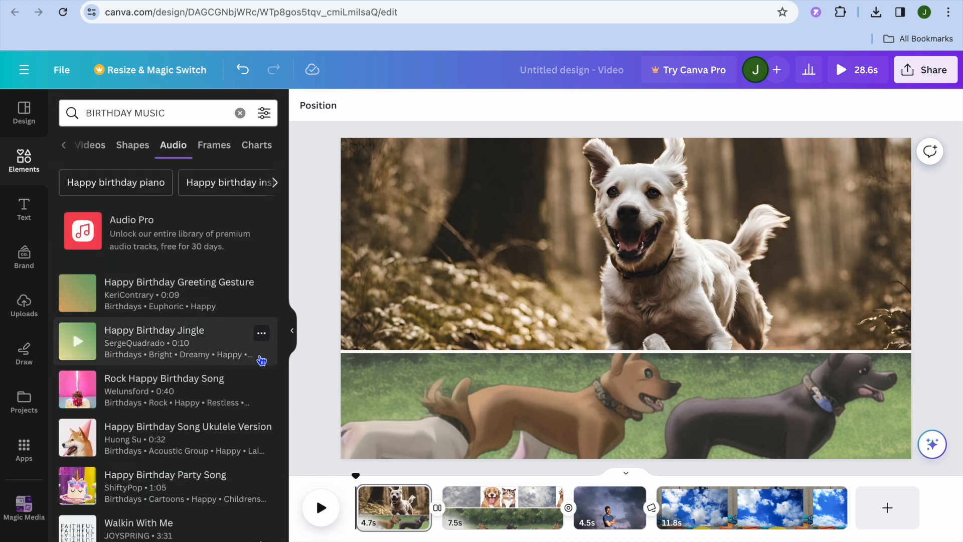
scroll(374, 451, "down", 2)
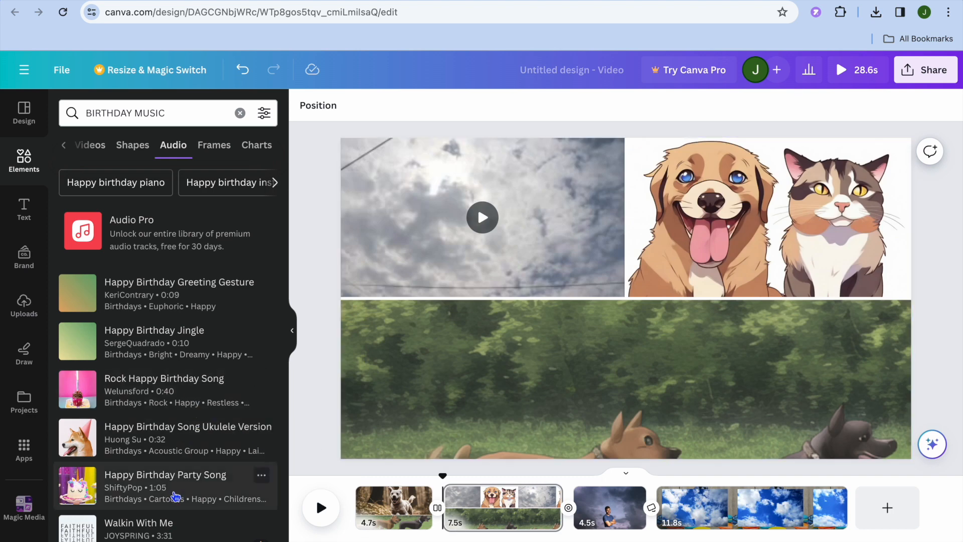
left_click_drag(163, 494, 373, 516)
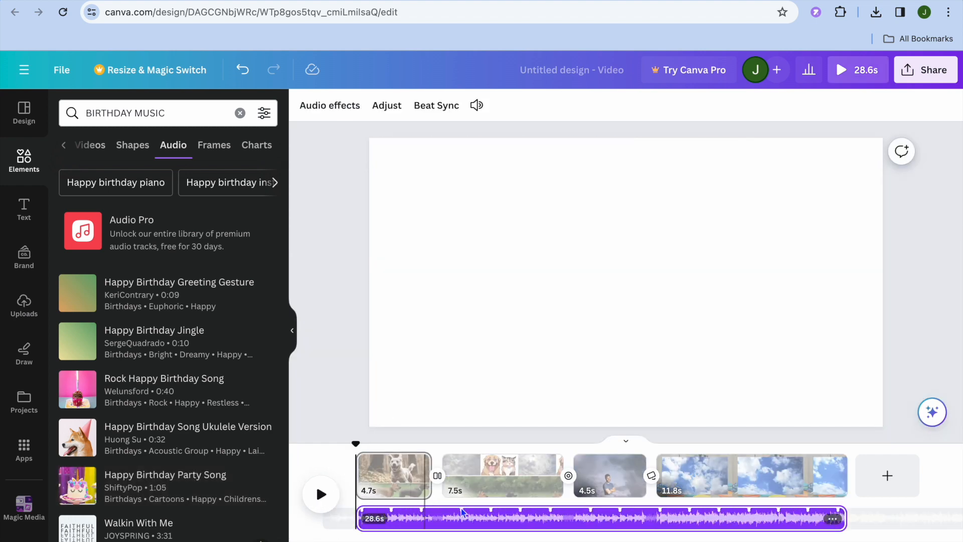
Step: Play the video from the start to check the music, and open the audio track's options near its end
left_click(324, 496)
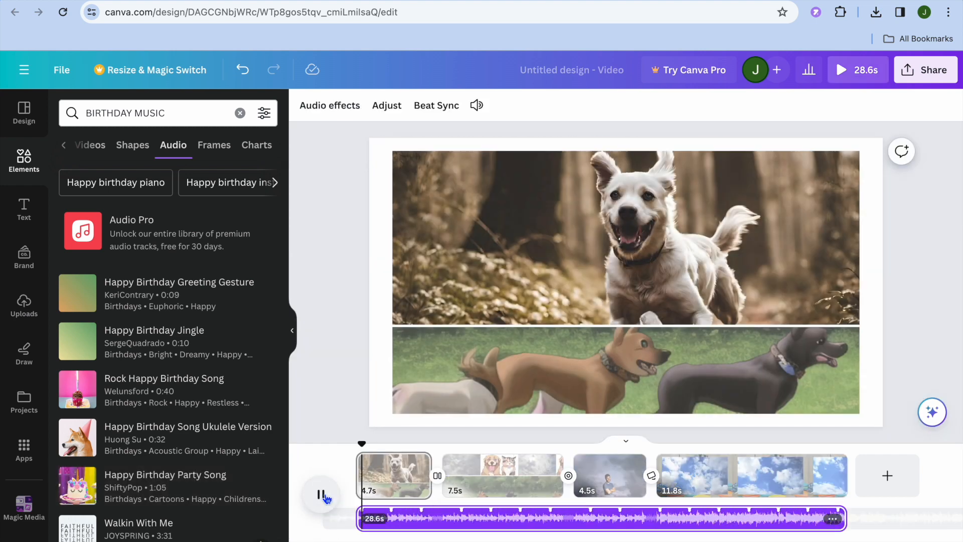
left_click(500, 526)
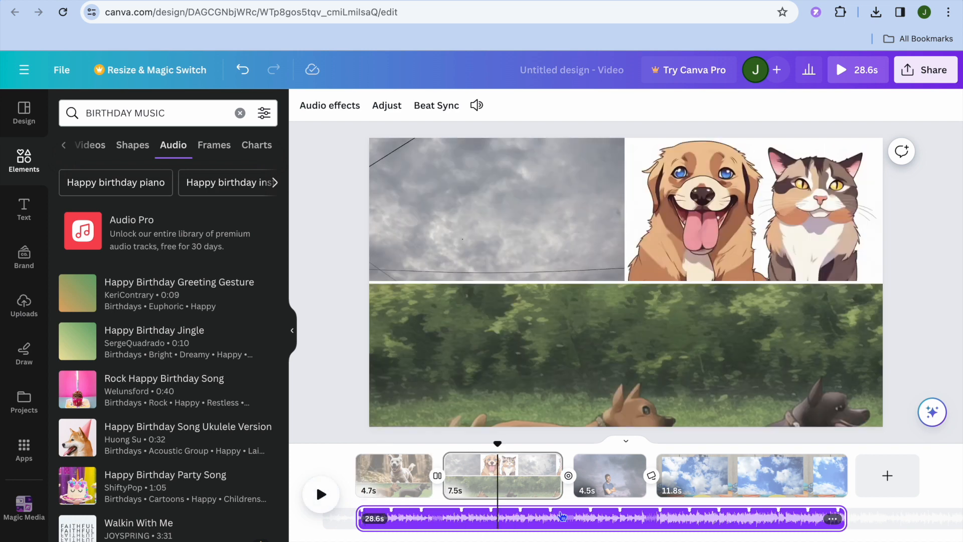
left_click(837, 523)
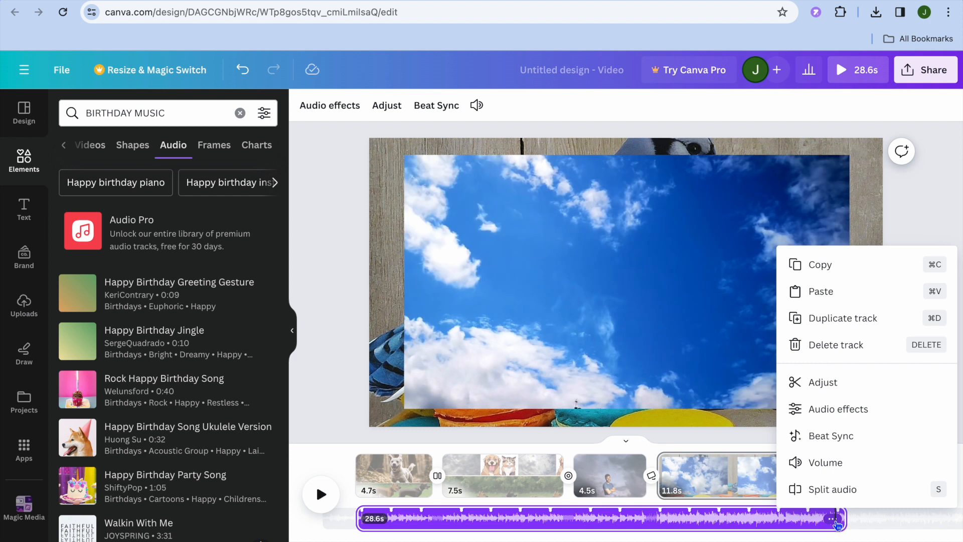